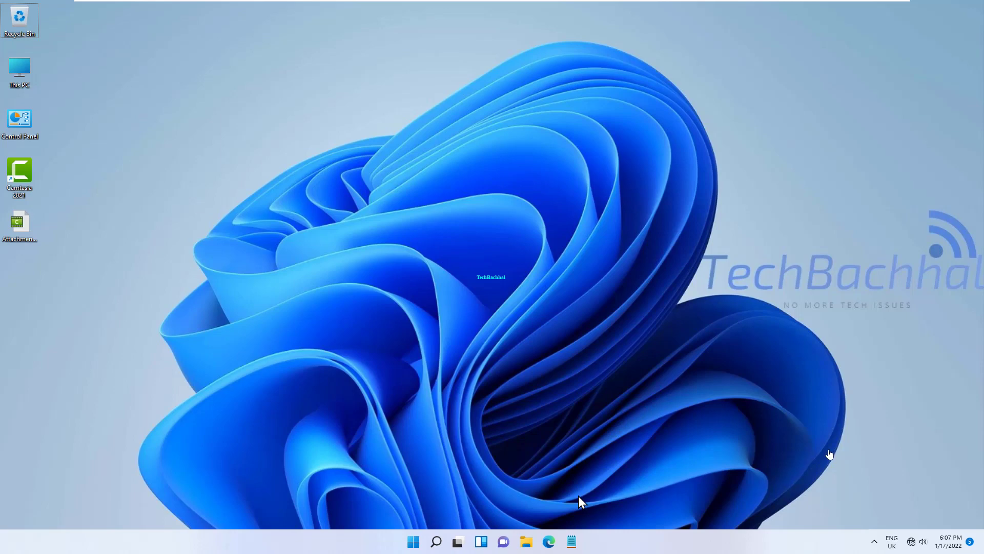
Step: Open Task Manager and launch the full Services console from its list of services
{"action": "left_click", "coordinate": [578, 496]}
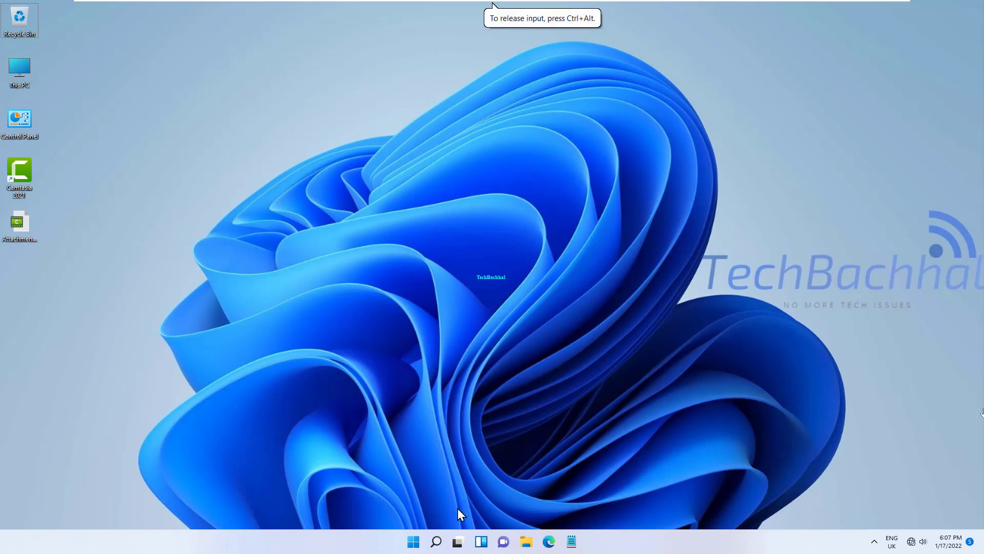
{"action": "right_click", "coordinate": [416, 537]}
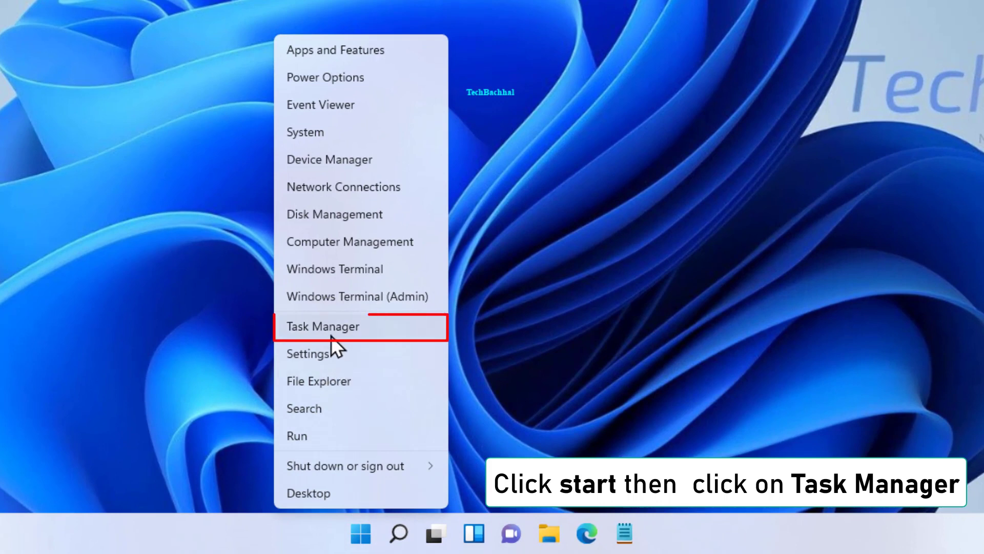
{"action": "left_click", "coordinate": [335, 340]}
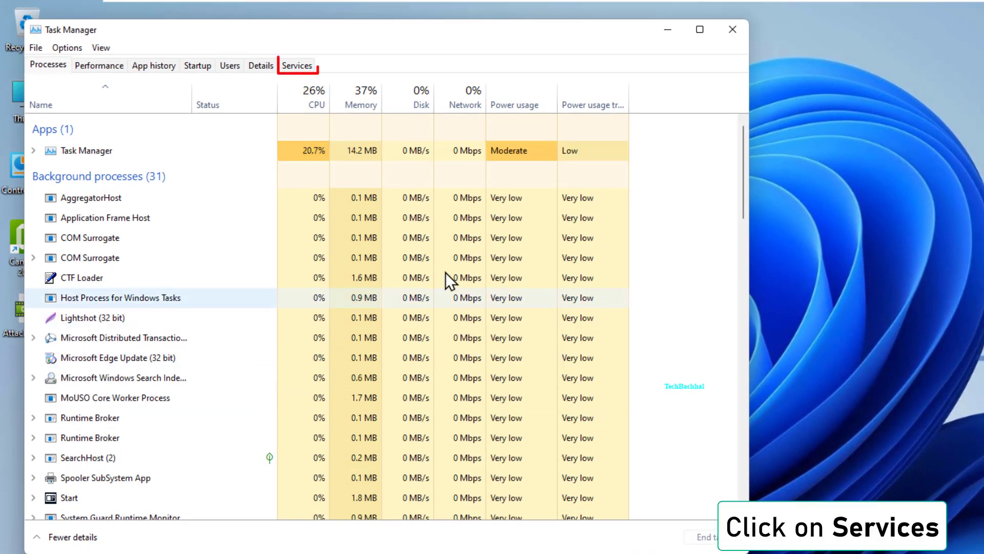
{"action": "left_click", "coordinate": [301, 64]}
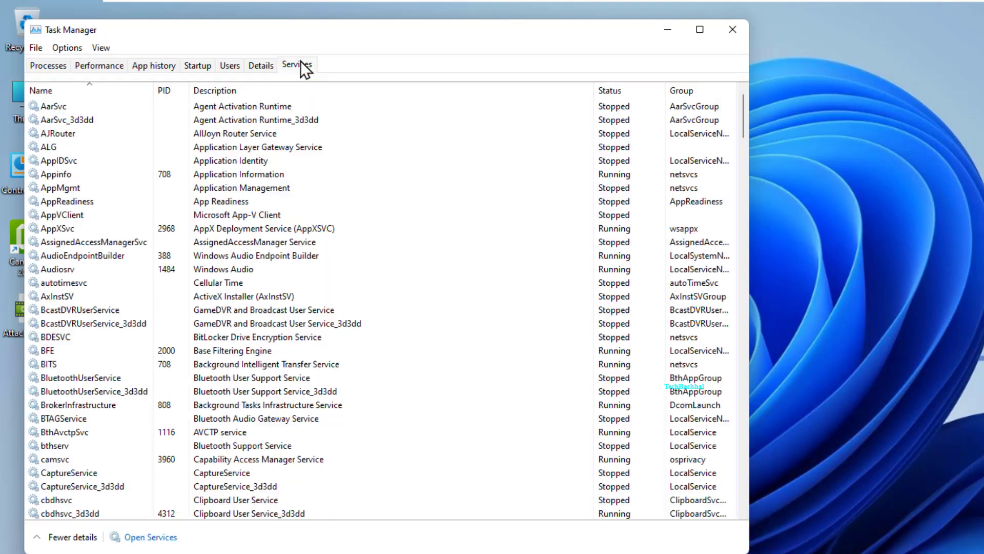
{"action": "left_click", "coordinate": [163, 538]}
Step: Set the Windows Search service's startup type to Automatic, apply the change, and close Services and Task Manager
{"action": "scroll", "coordinate": [331, 270], "scroll_direction": "down", "scroll_amount": 20}
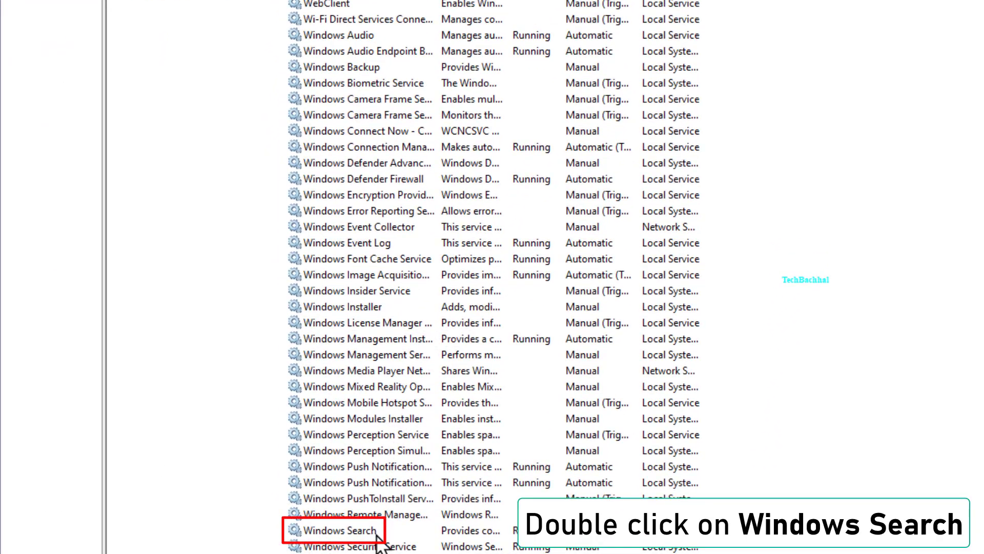
{"action": "double_click", "coordinate": [386, 534]}
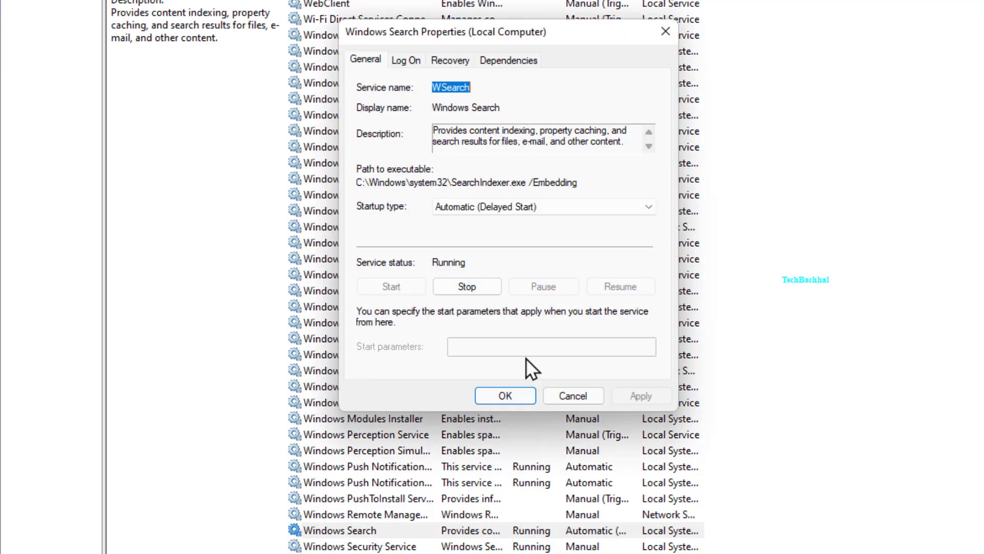
{"action": "left_click", "coordinate": [523, 206]}
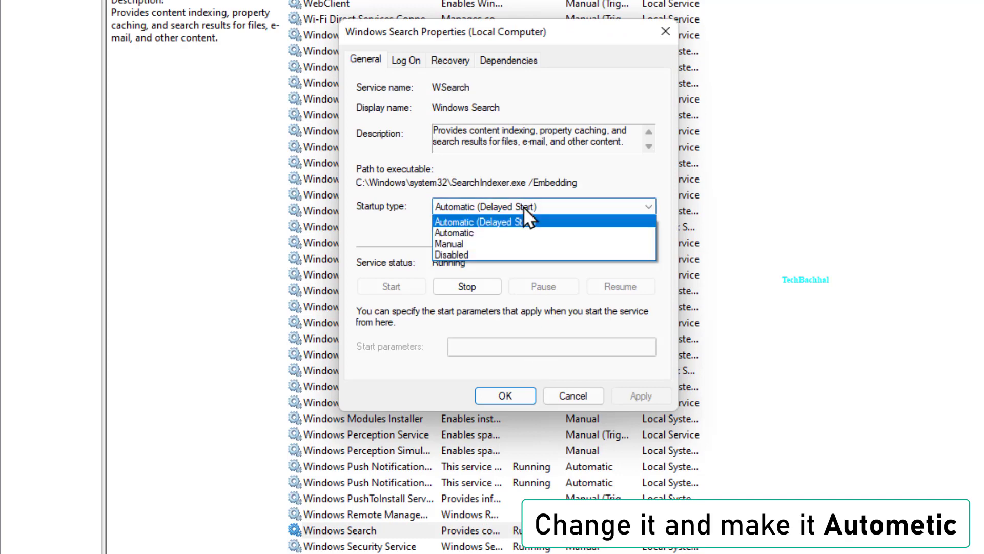
{"action": "left_click", "coordinate": [506, 233]}
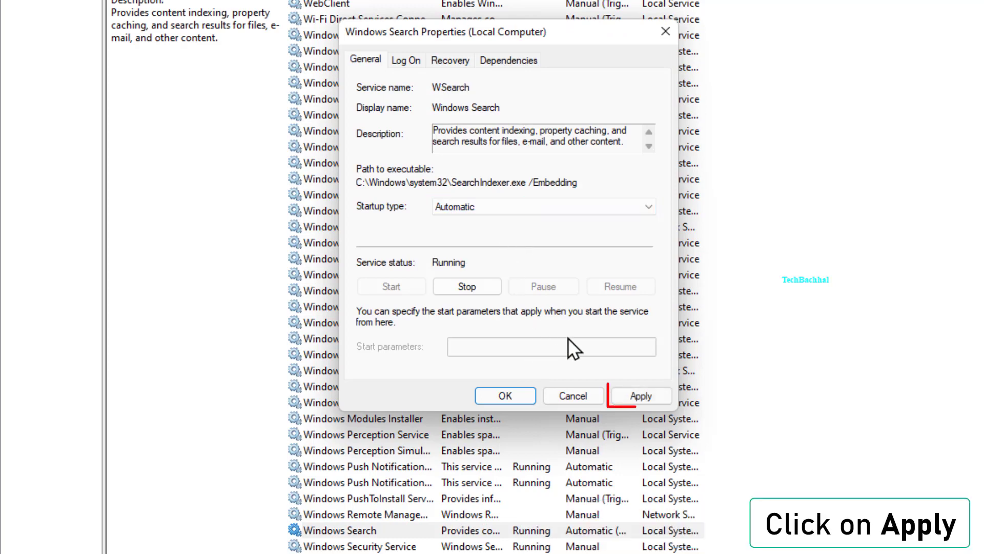
{"action": "left_click", "coordinate": [637, 395]}
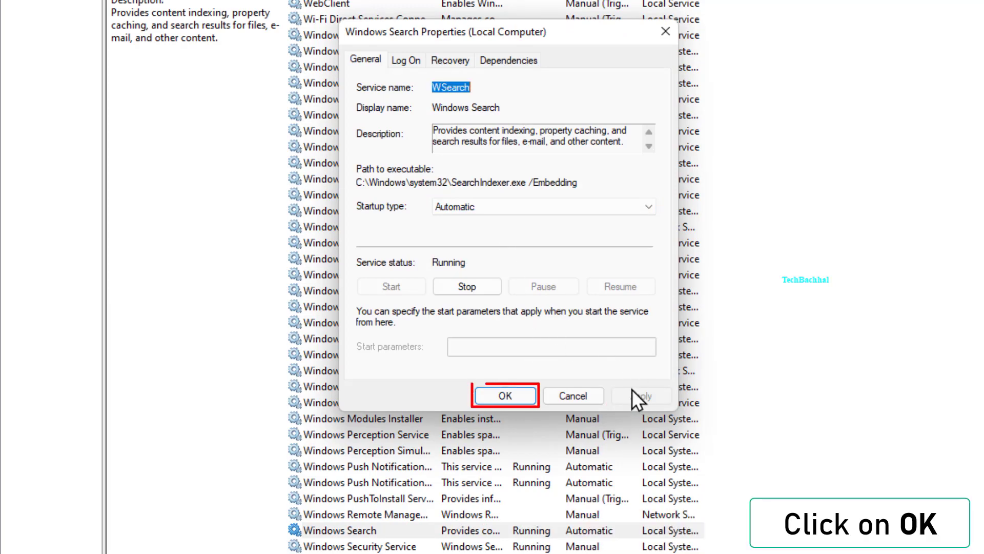
{"action": "left_click", "coordinate": [505, 396]}
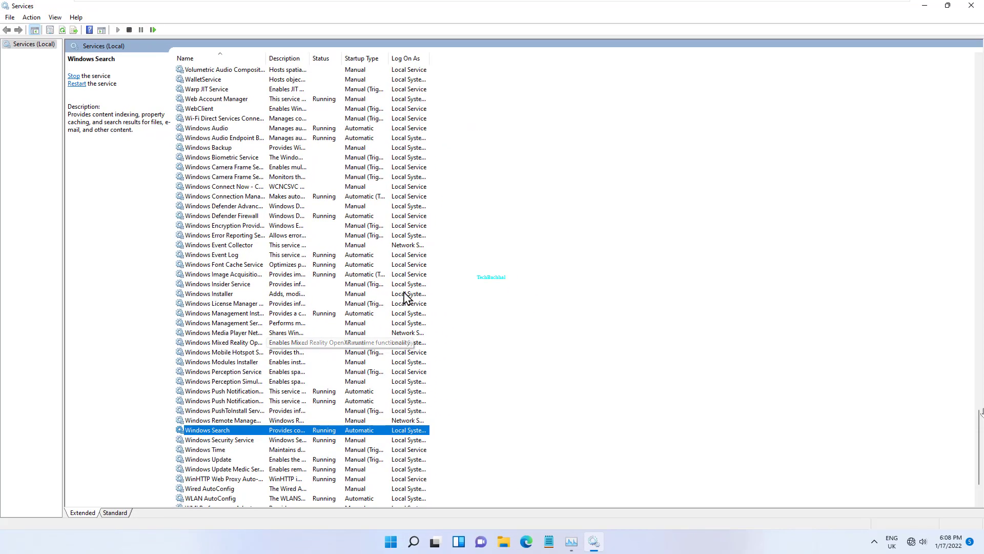
{"action": "left_click", "coordinate": [971, 6]}
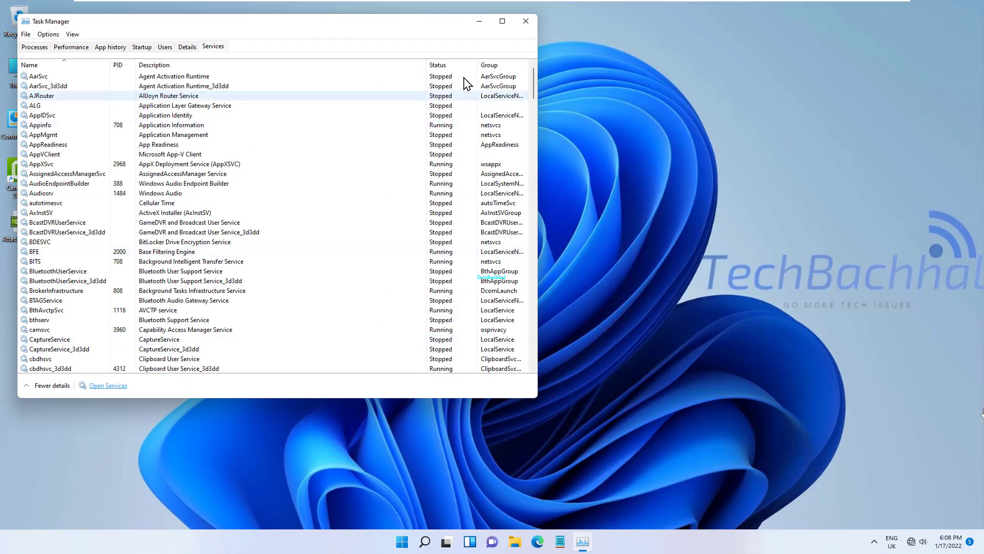
{"action": "left_click", "coordinate": [526, 24]}
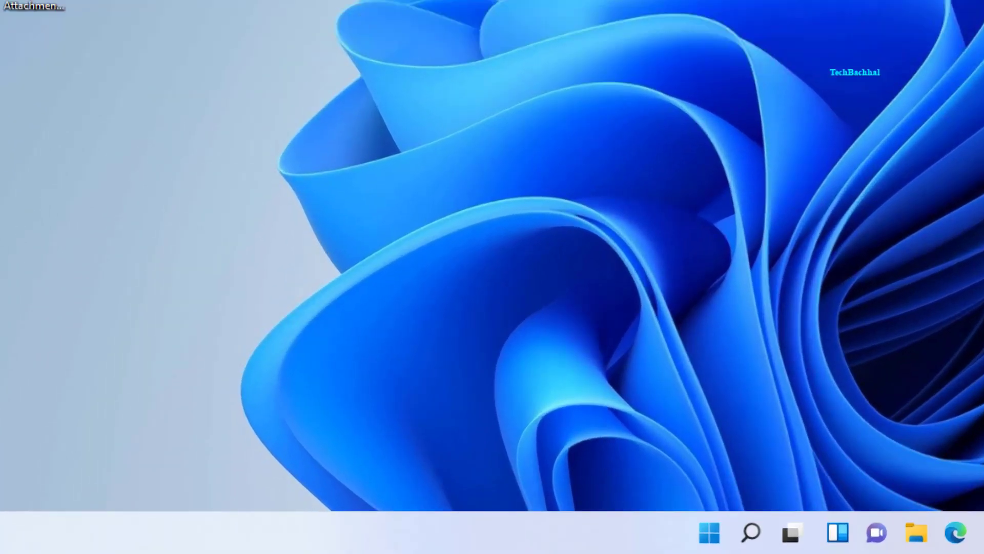
Step: Run regedit and allow Registry Editor to make changes to the device
{"action": "key", "text": "super+r"}
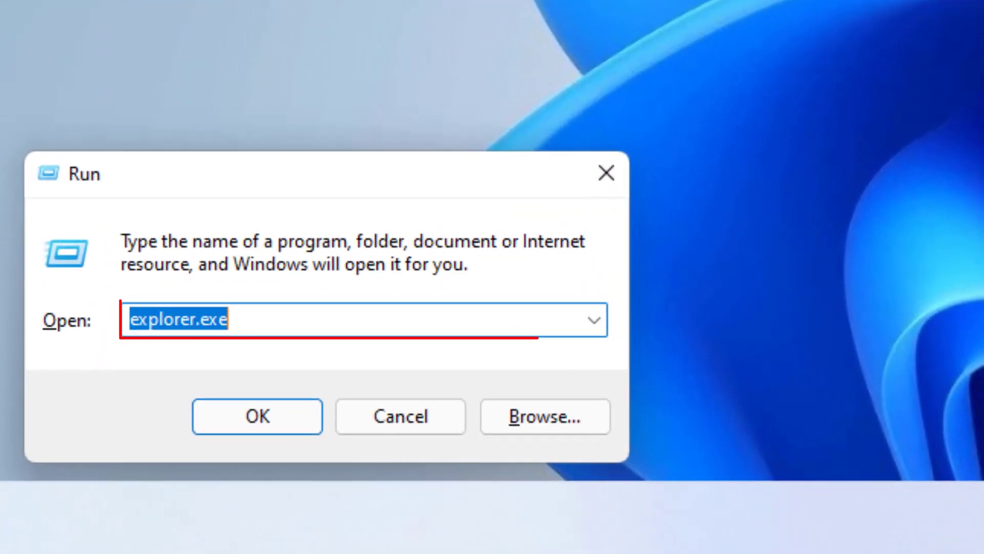
{"action": "type", "text": "rege"}
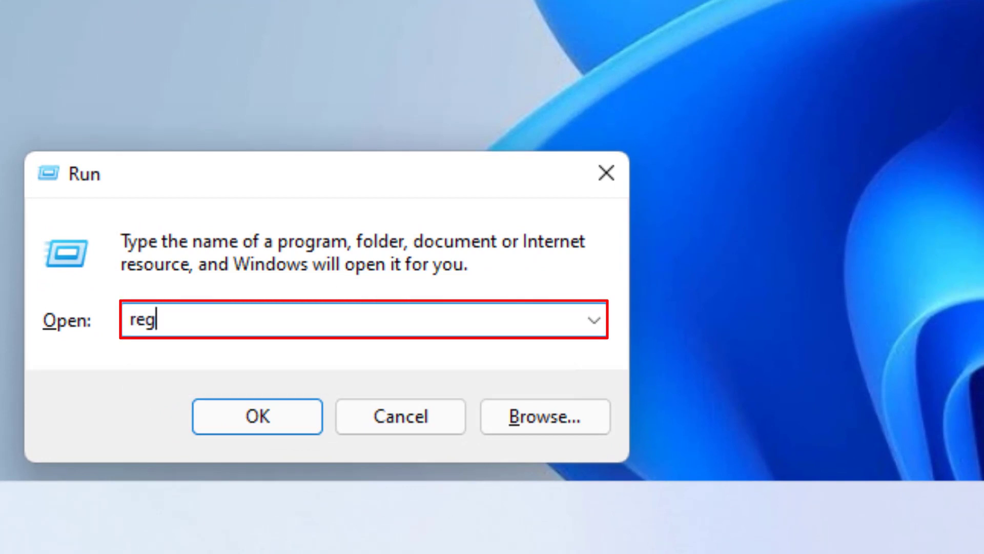
{"action": "type", "text": "dit"}
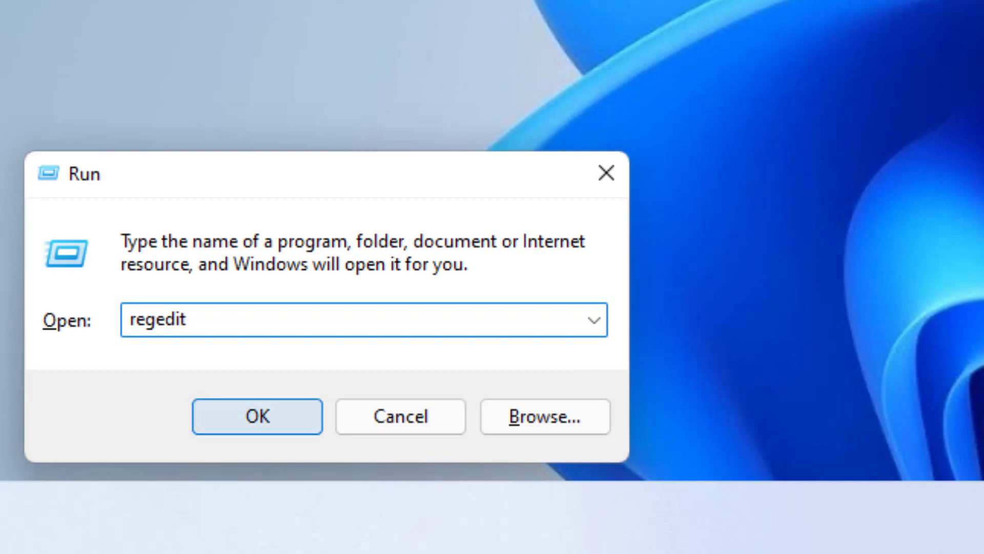
{"action": "key", "text": "Return"}
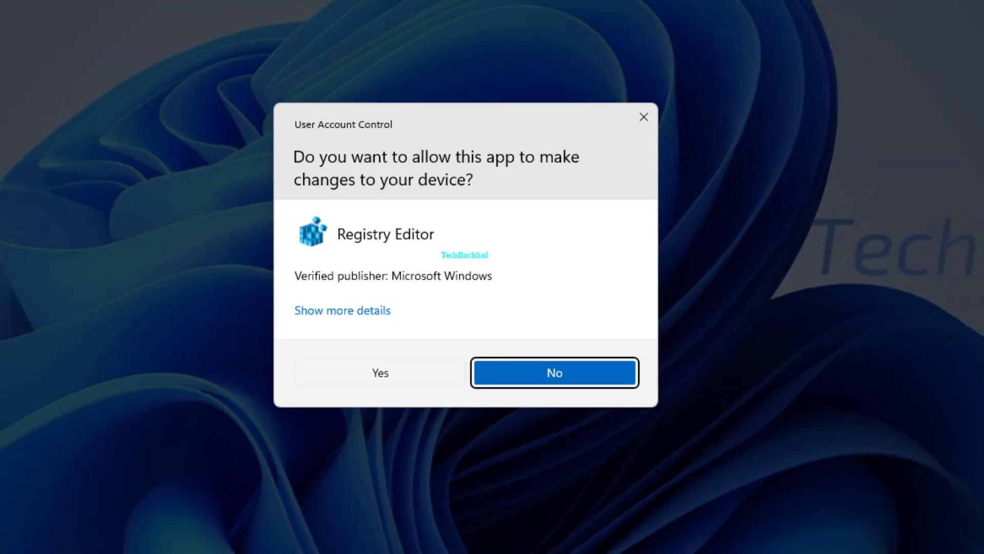
{"action": "left_click", "coordinate": [352, 384]}
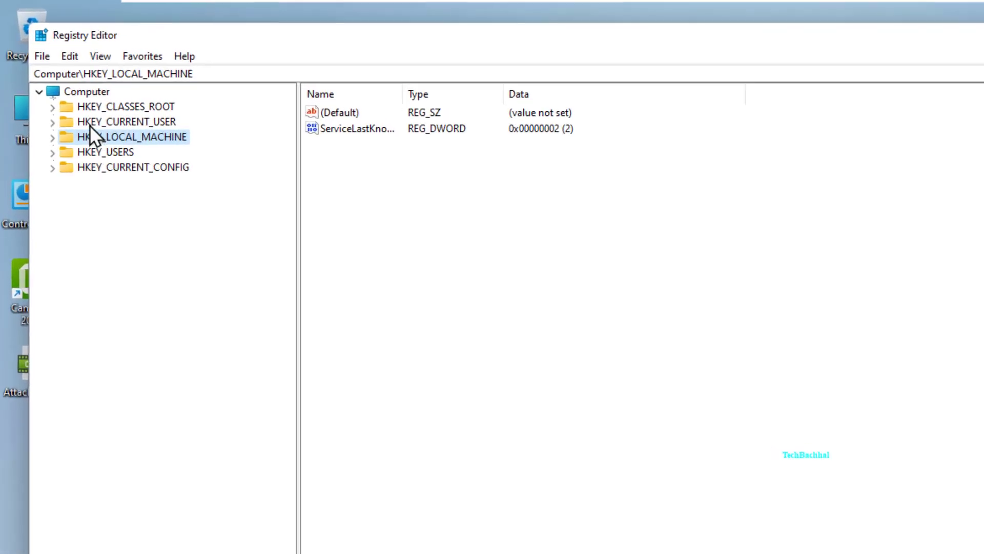
Step: Open the registry key HKEY_CURRENT_USER\Software\Microsoft\Windows\CurrentVersion\Search
{"action": "left_click", "coordinate": [53, 122]}
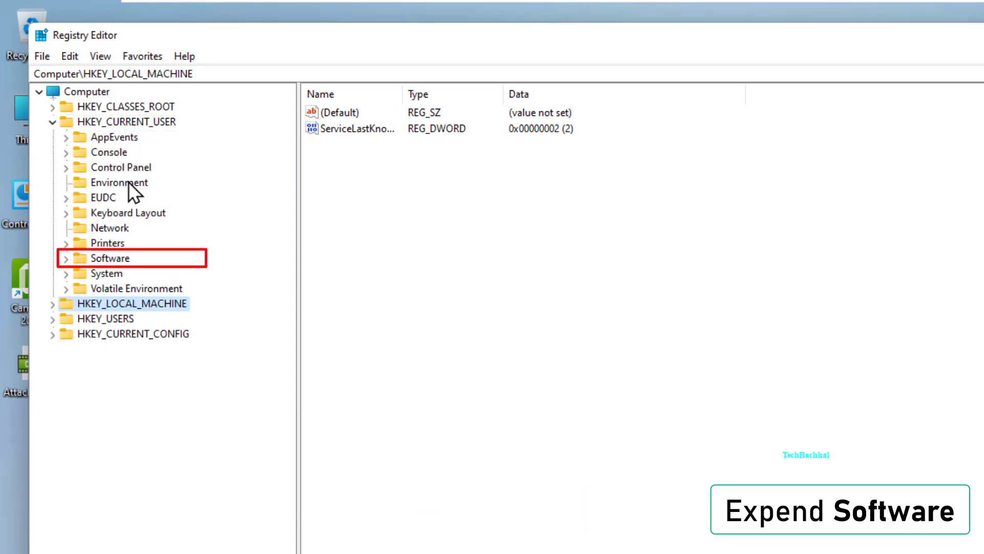
{"action": "left_click", "coordinate": [66, 258]}
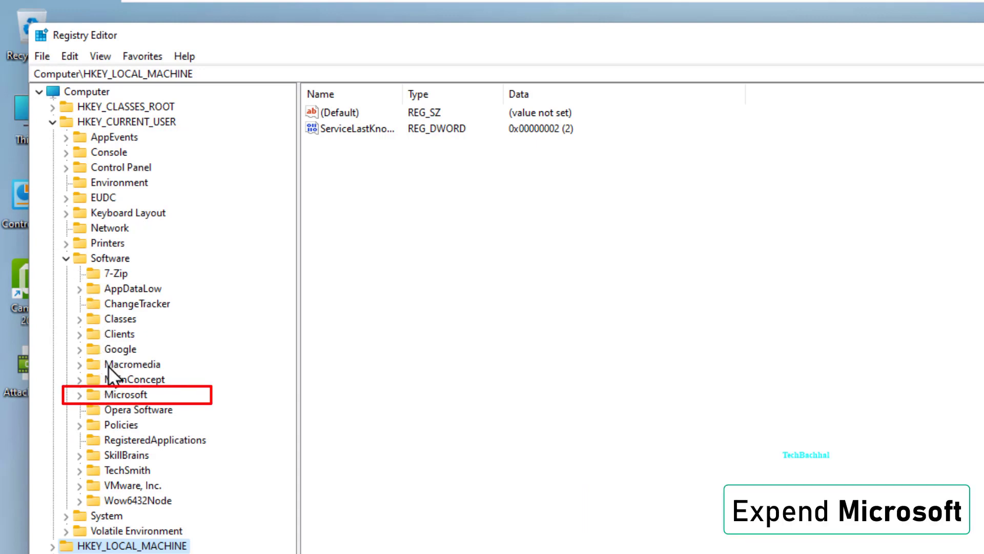
{"action": "left_click", "coordinate": [80, 395]}
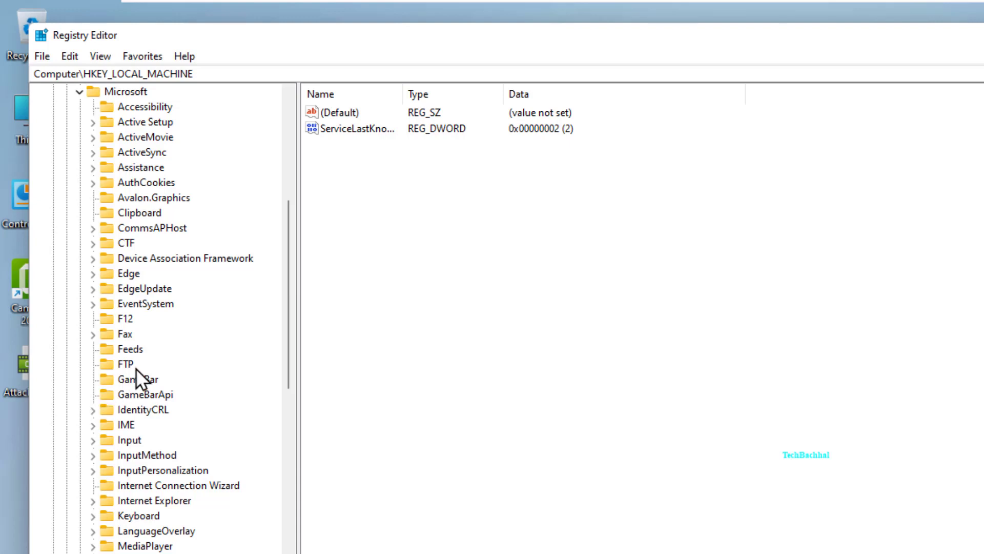
{"action": "scroll", "coordinate": [200, 460], "scroll_direction": "down", "scroll_amount": 13}
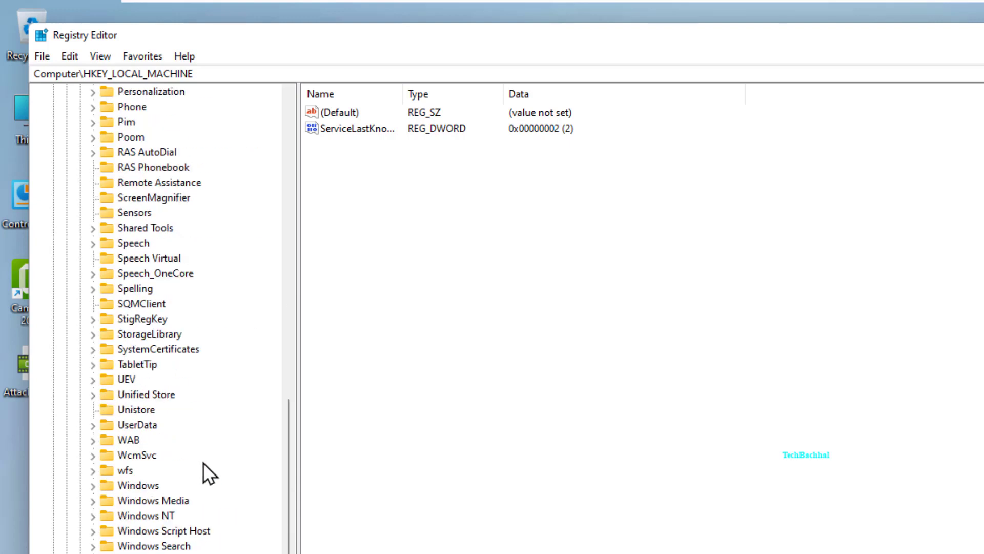
{"action": "left_click", "coordinate": [94, 485]}
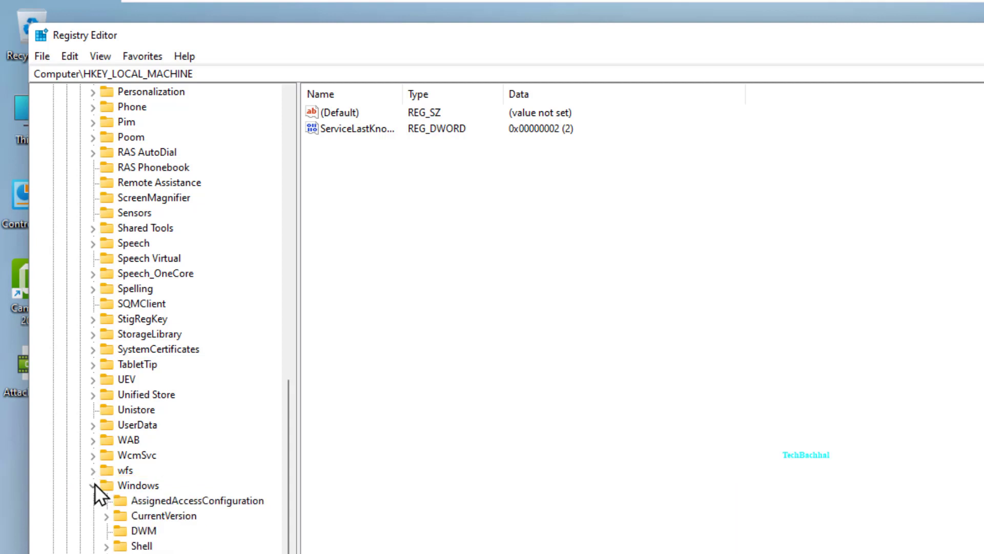
{"action": "left_click", "coordinate": [107, 516]}
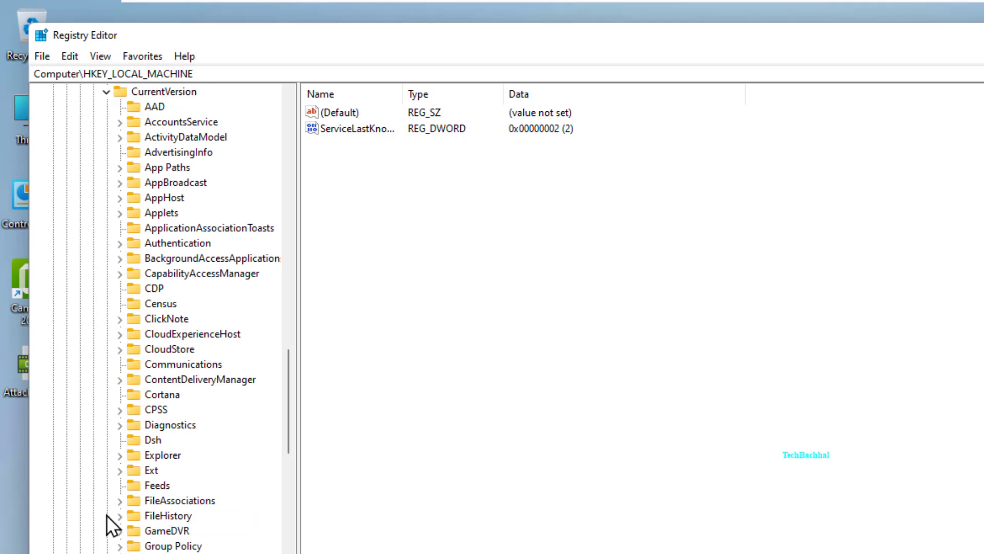
{"action": "scroll", "coordinate": [133, 435], "scroll_direction": "down", "scroll_amount": 6}
{"action": "scroll", "coordinate": [165, 477], "scroll_direction": "down", "scroll_amount": 7}
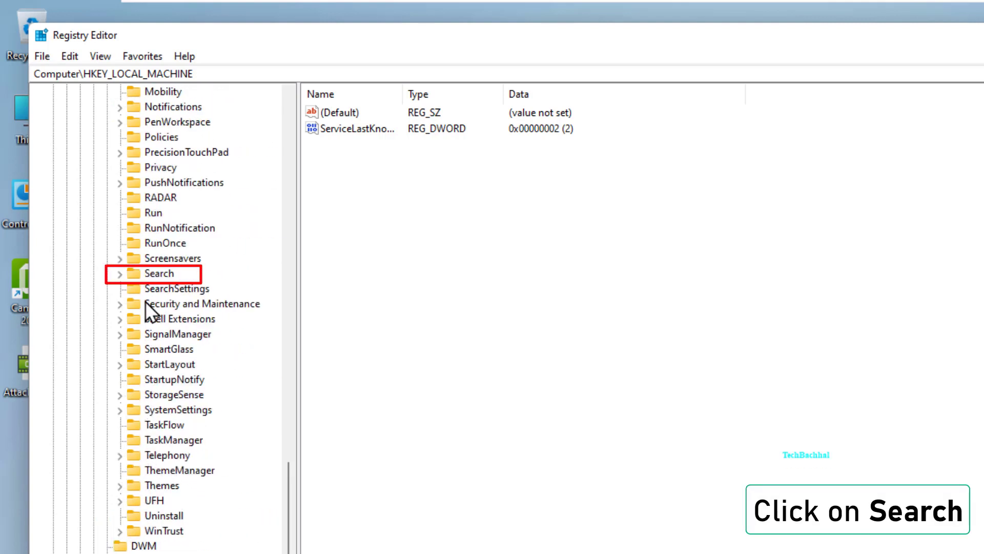
{"action": "left_click", "coordinate": [121, 278]}
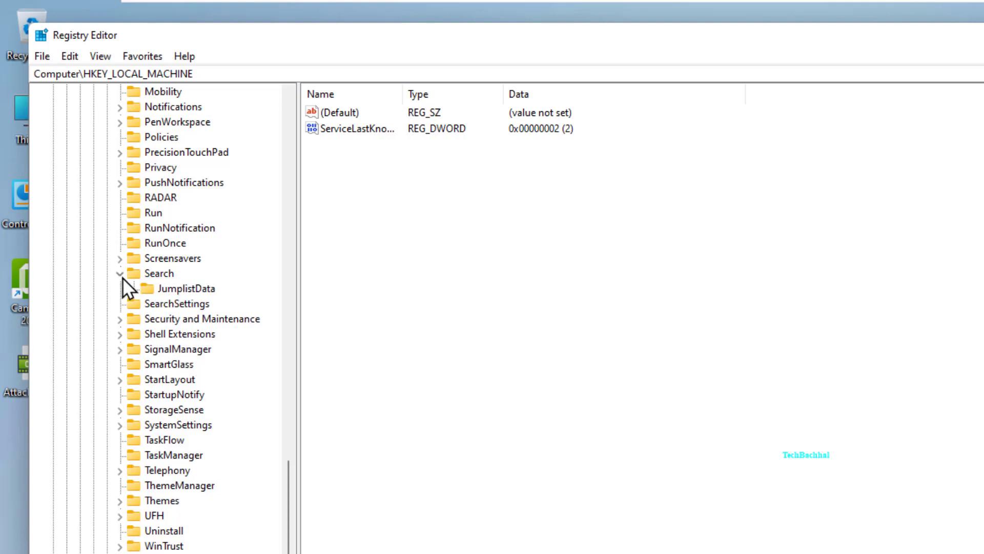
{"action": "left_click", "coordinate": [149, 273]}
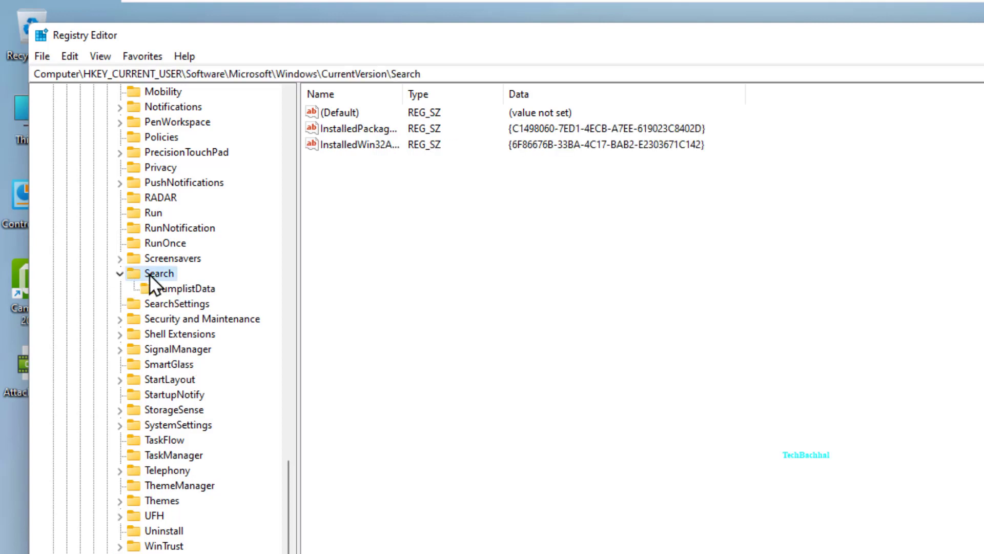
Step: Create a DWORD (32-bit) value named BingSearchEnabled in the Search key
{"action": "left_click", "coordinate": [368, 230]}
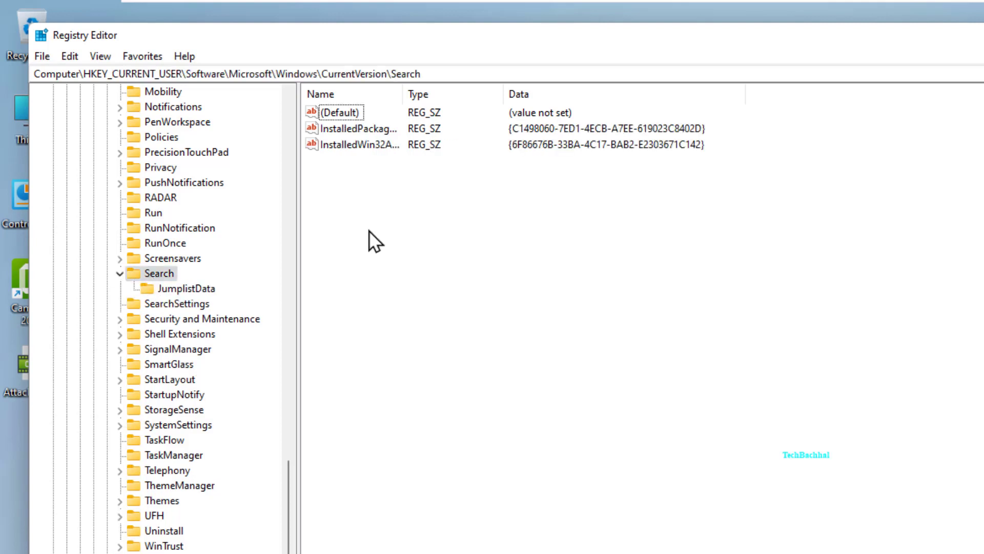
{"action": "right_click", "coordinate": [379, 269]}
{"action": "mouse_move", "coordinate": [402, 272]}
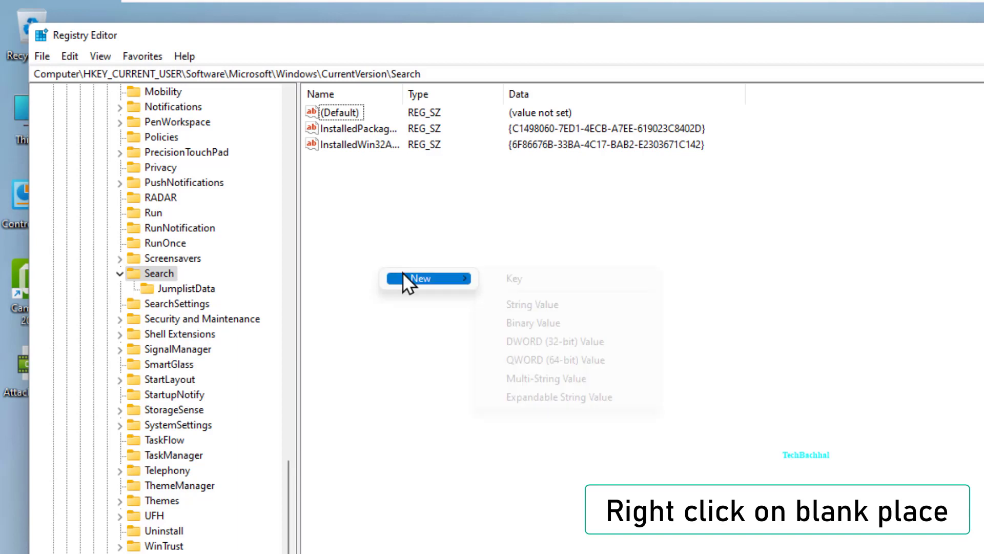
{"action": "left_click", "coordinate": [533, 341]}
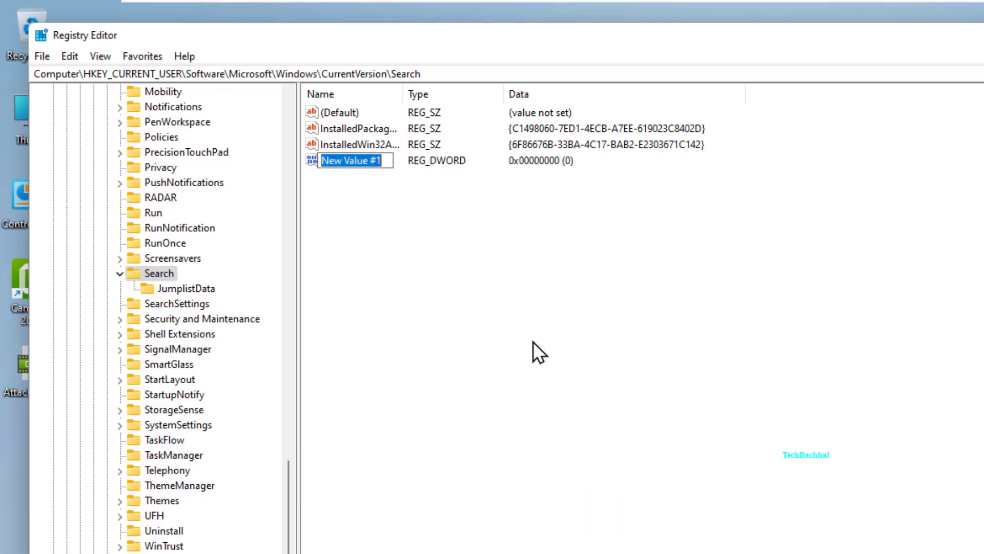
{"action": "type", "text": "BingSearchEnabled"}
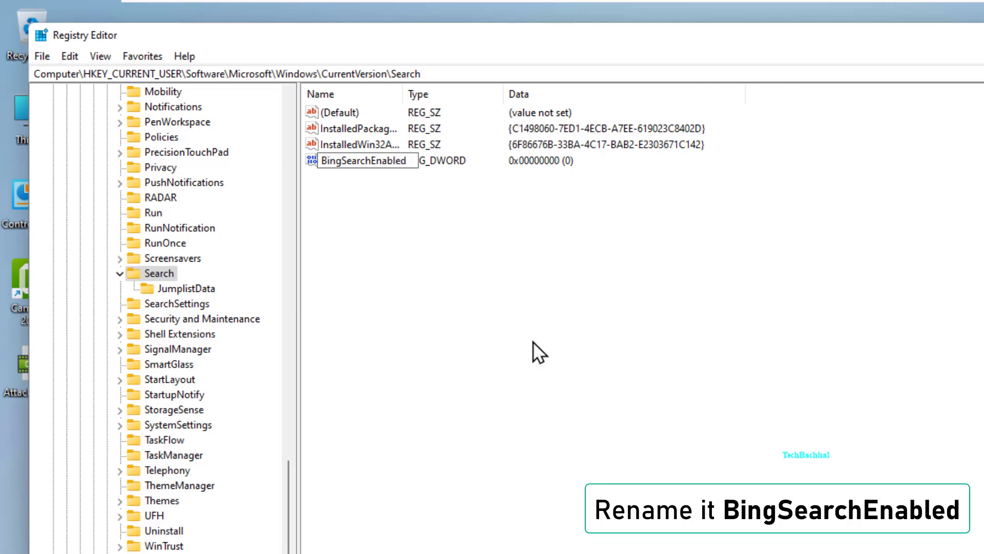
{"action": "key", "text": "Return"}
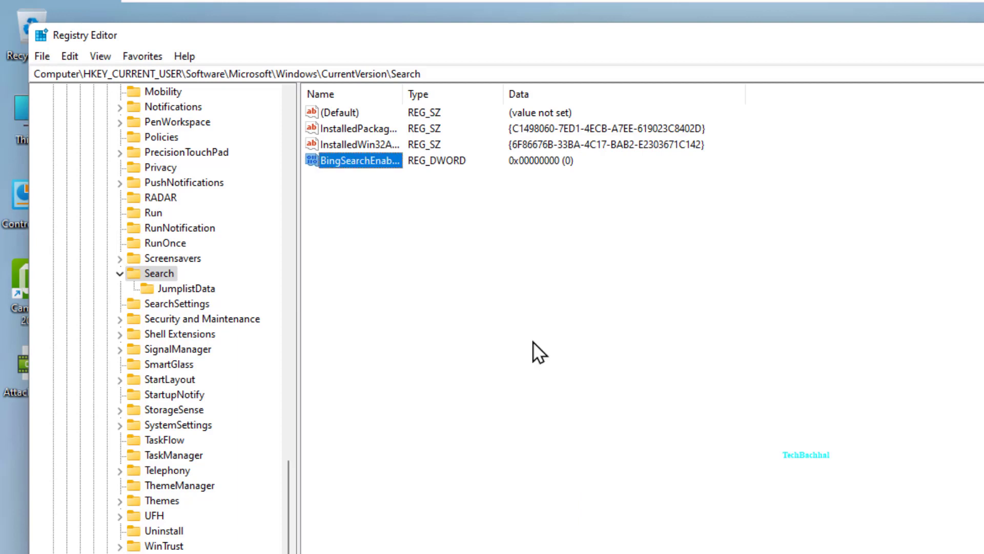
{"action": "left_click", "coordinate": [497, 337]}
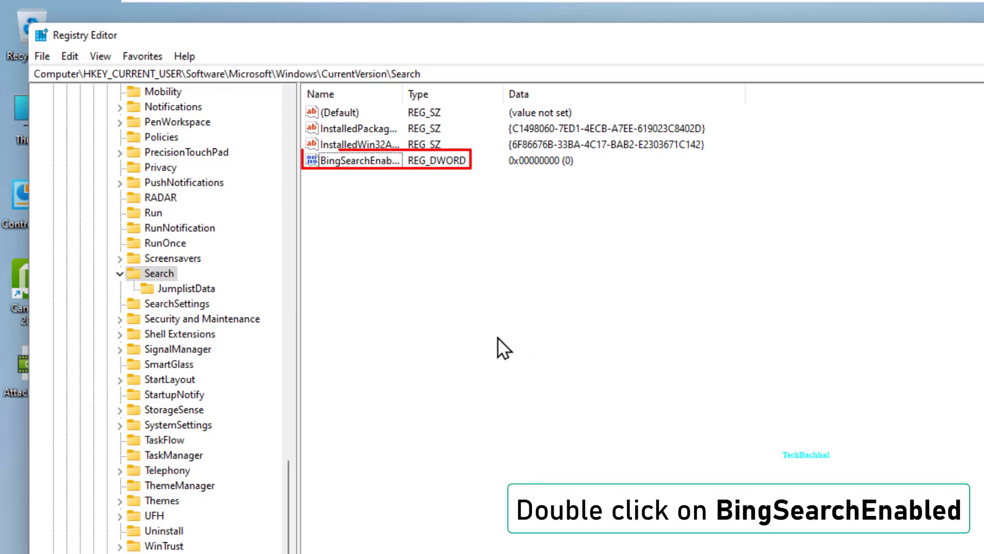
Step: Set the value data of BingSearchEnabled to 0 with hexadecimal base and accept it
{"action": "double_click", "coordinate": [360, 160]}
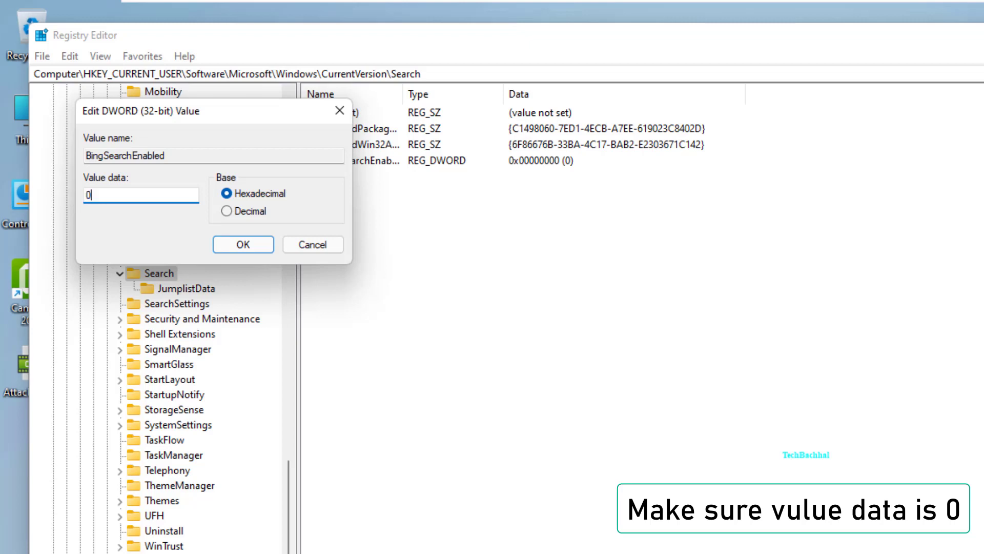
{"action": "left_click", "coordinate": [245, 245]}
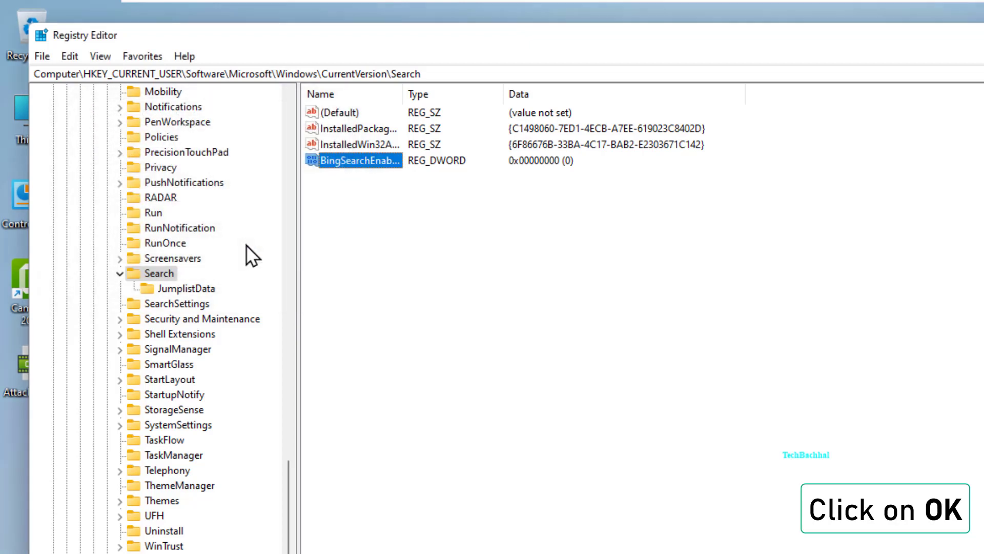
{"action": "left_click", "coordinate": [362, 282]}
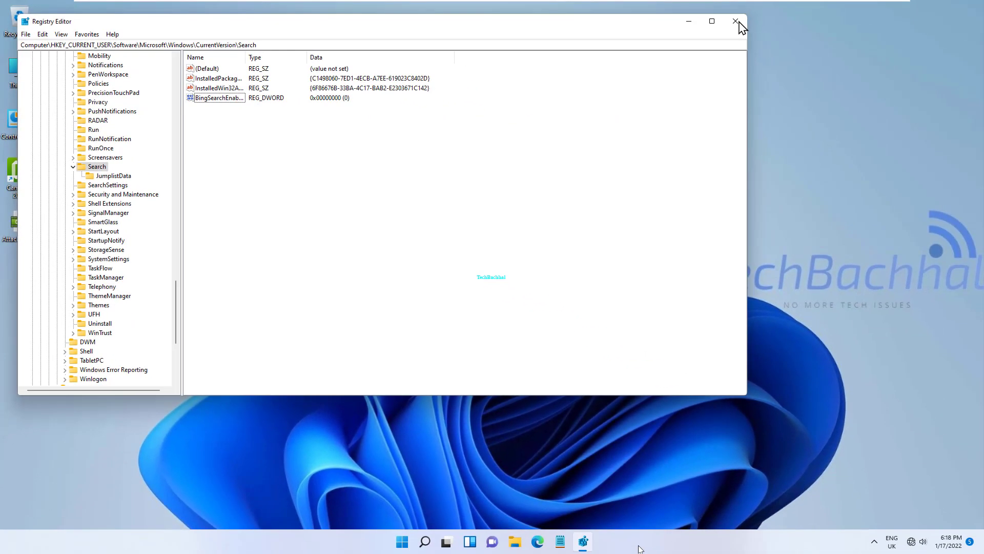
Step: Close Registry Editor and show This PC in File Explorer
{"action": "left_click", "coordinate": [741, 21]}
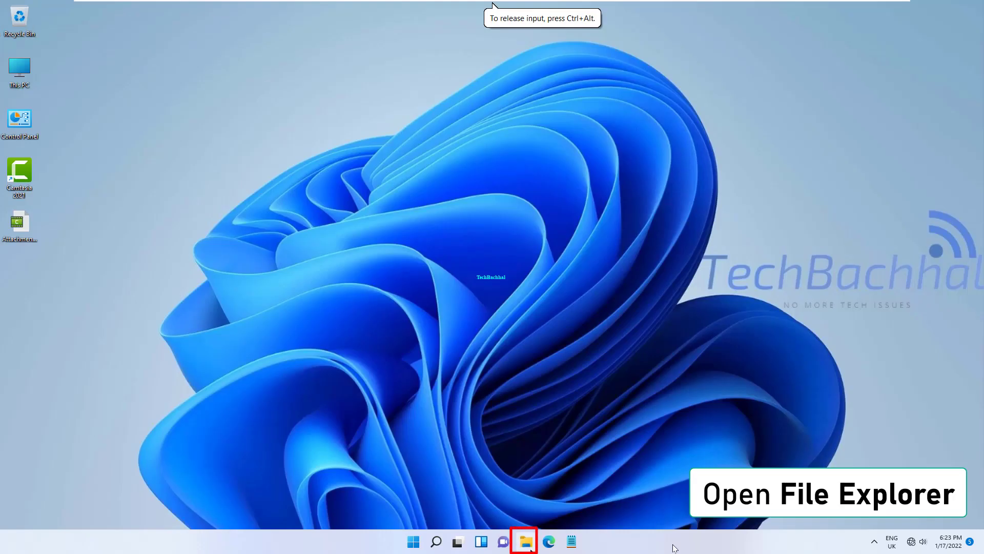
{"action": "left_click", "coordinate": [526, 540]}
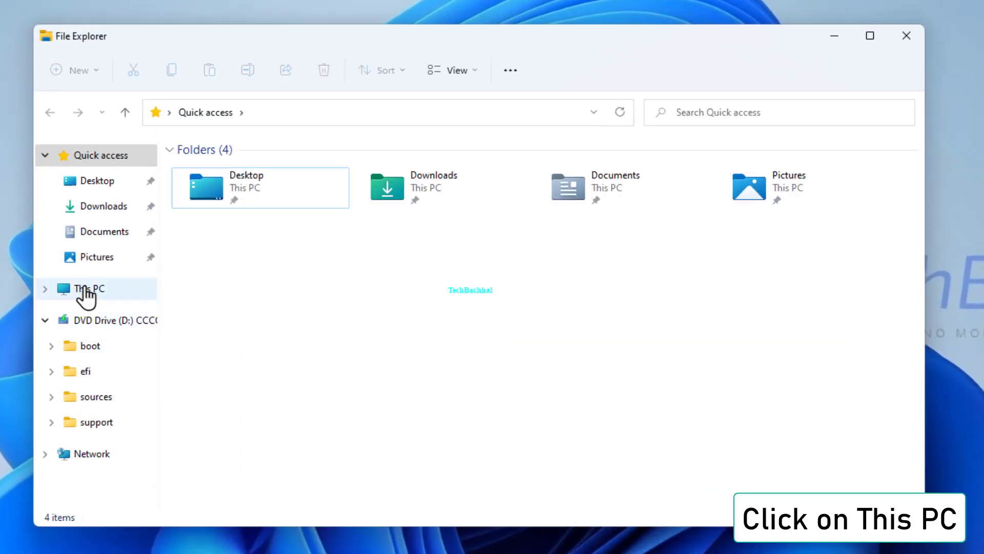
{"action": "left_click", "coordinate": [84, 288]}
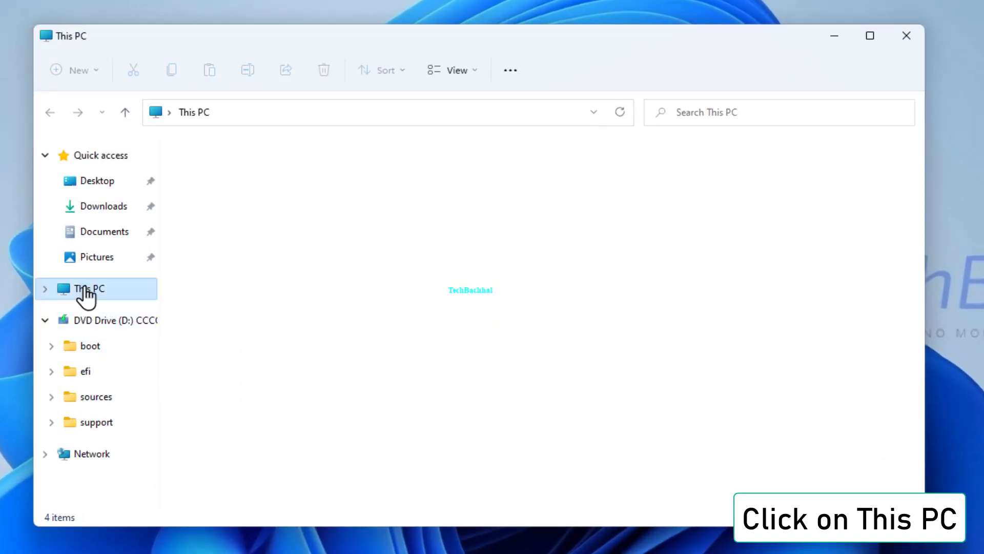
Step: Replace the This PC path with Control Panel and go to that location
{"action": "left_click", "coordinate": [235, 113]}
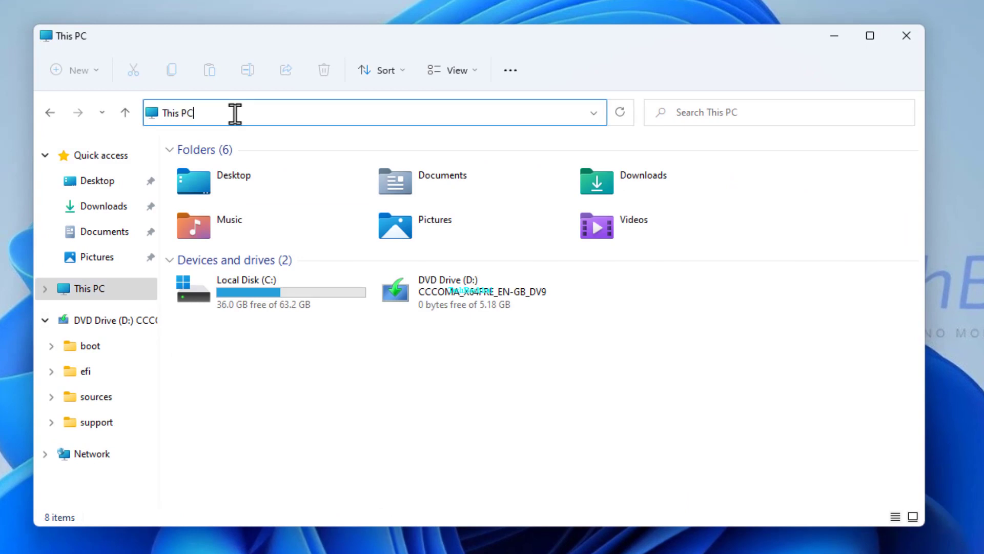
{"action": "key", "text": "BackSpace"}
{"action": "key", "text": "BackSpace"}
{"action": "key", "text": "BackSpace"}
{"action": "key", "text": "BackSpace"}
{"action": "key", "text": "BackSpace"}
{"action": "key", "text": "BackSpace"}
{"action": "key", "text": "BackSpace"}
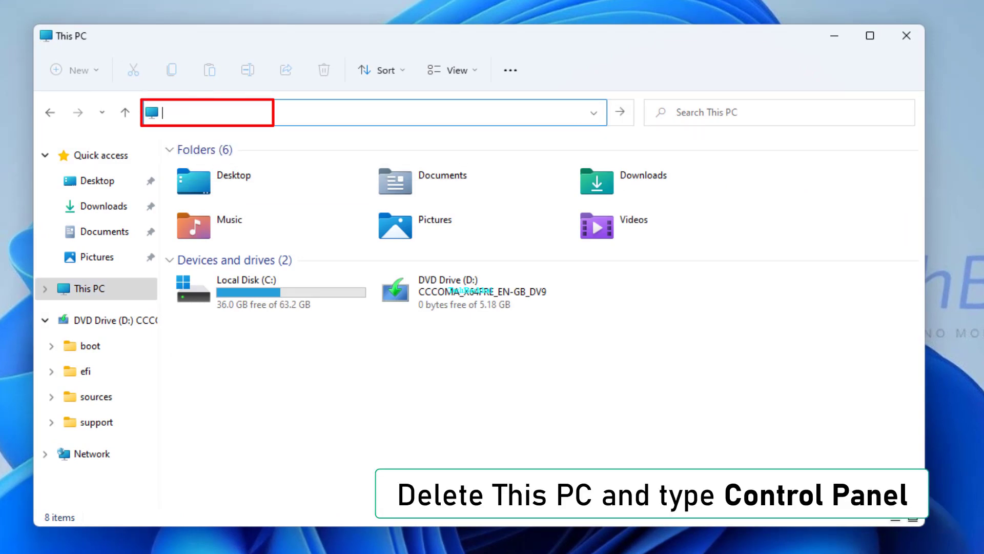
{"action": "type", "text": "Control"}
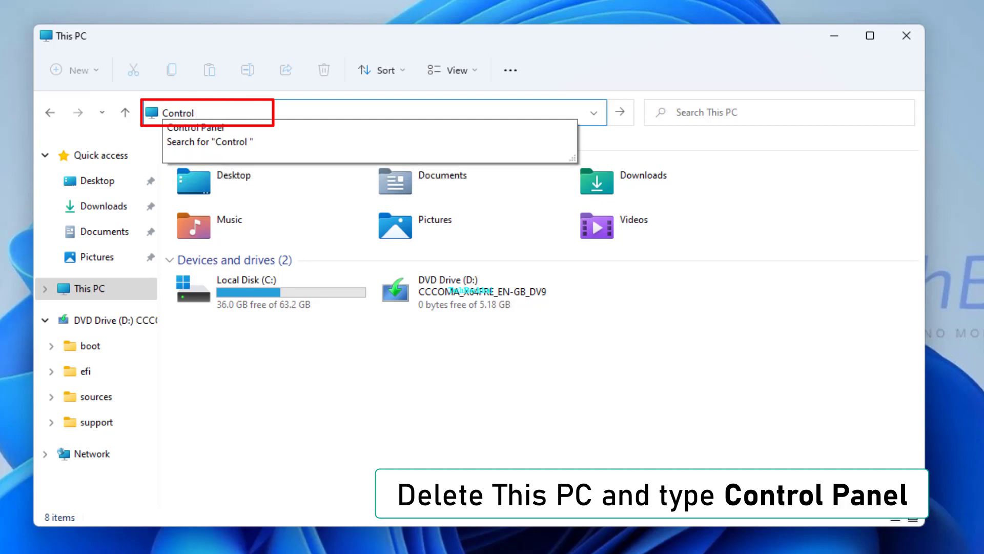
{"action": "left_click", "coordinate": [220, 128]}
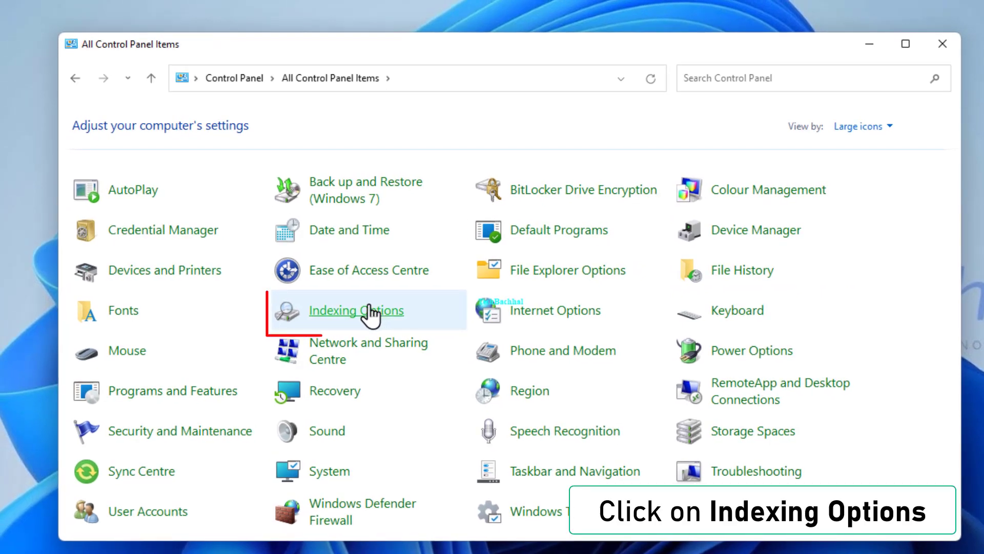
Step: Delete and rebuild the search index from the advanced settings of Indexing Options, accepting the rebuild
{"action": "left_click", "coordinate": [368, 311]}
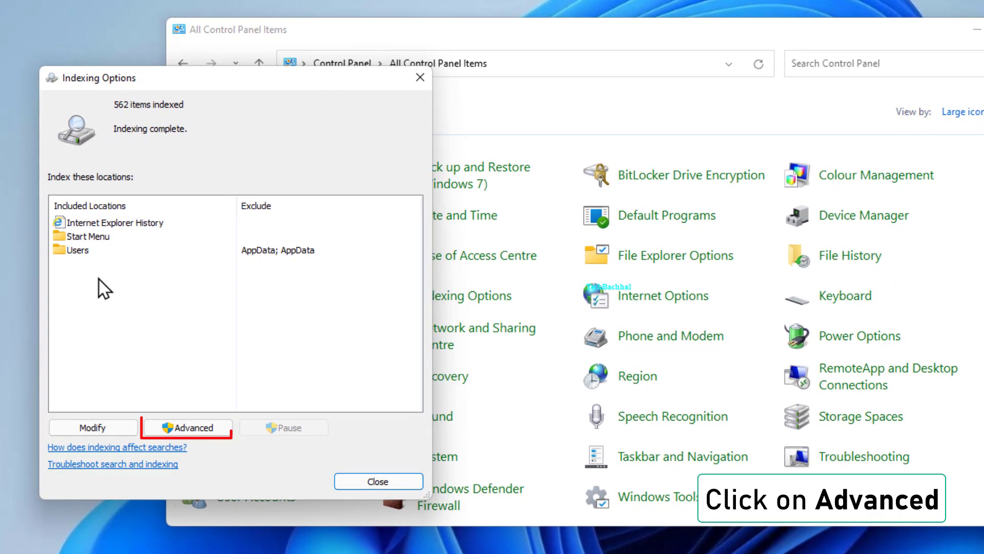
{"action": "left_click", "coordinate": [185, 427]}
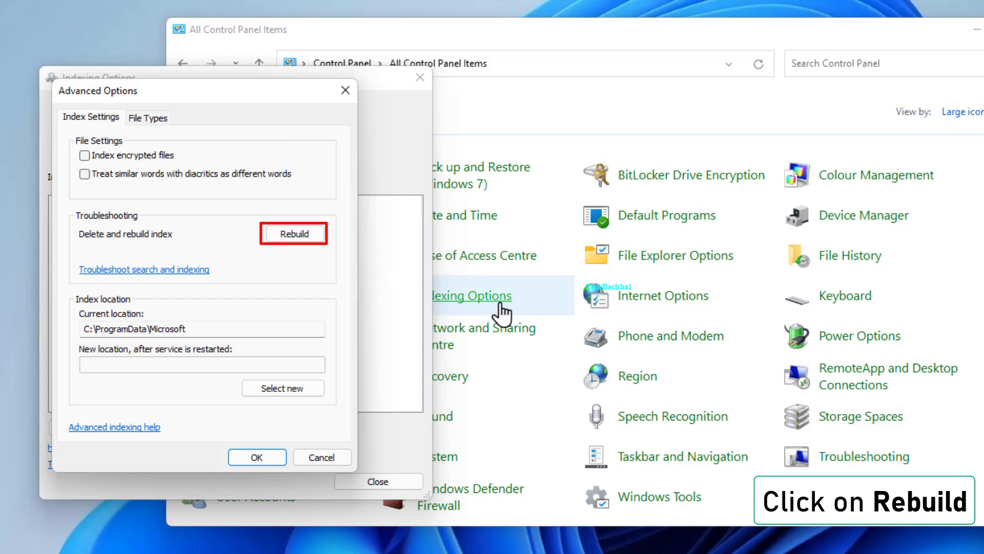
{"action": "left_click", "coordinate": [304, 233]}
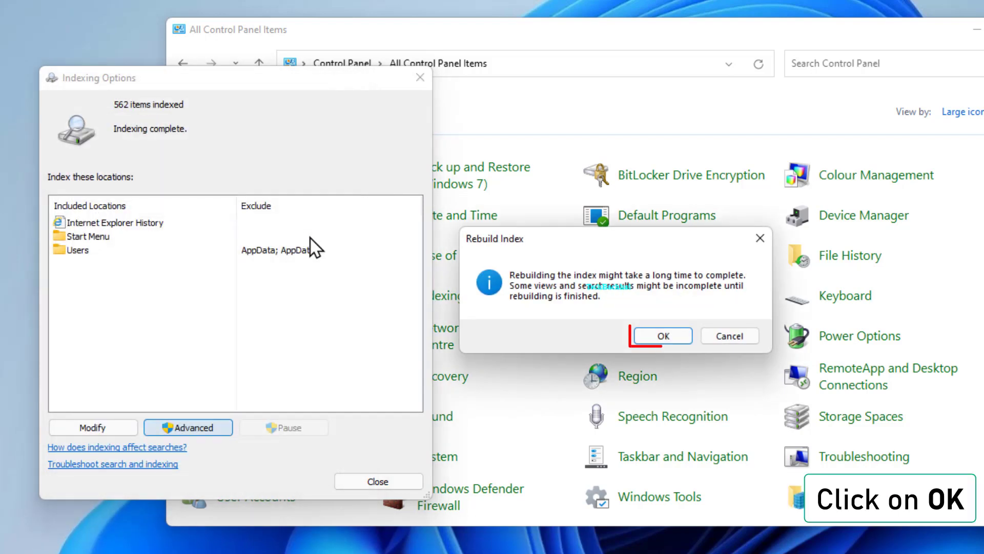
{"action": "left_click", "coordinate": [654, 334]}
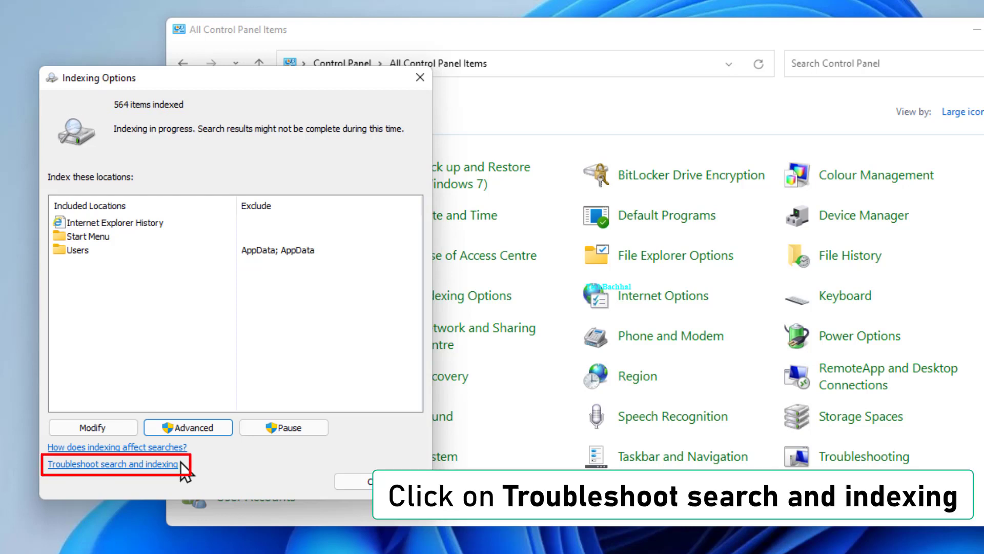
Step: Run the search and indexing troubleshooter for "Can't start a search or see results" and "Search or indexing is slow"
{"action": "left_click", "coordinate": [179, 463]}
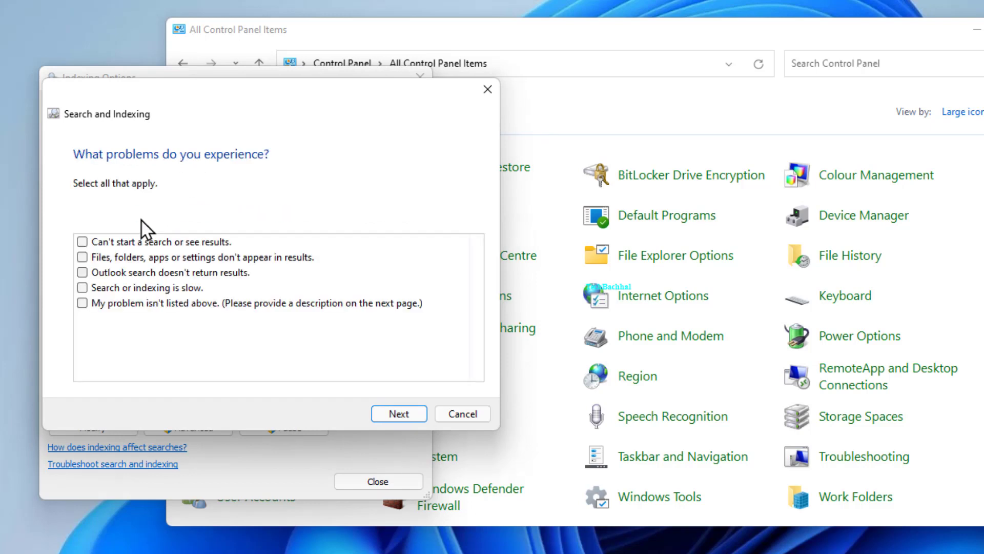
{"action": "left_click", "coordinate": [80, 241]}
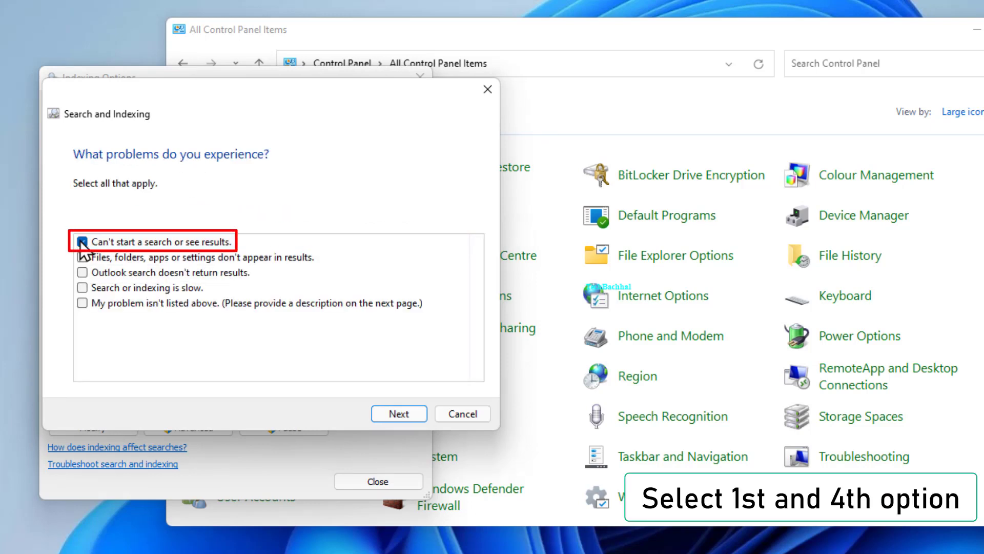
{"action": "left_click", "coordinate": [82, 288]}
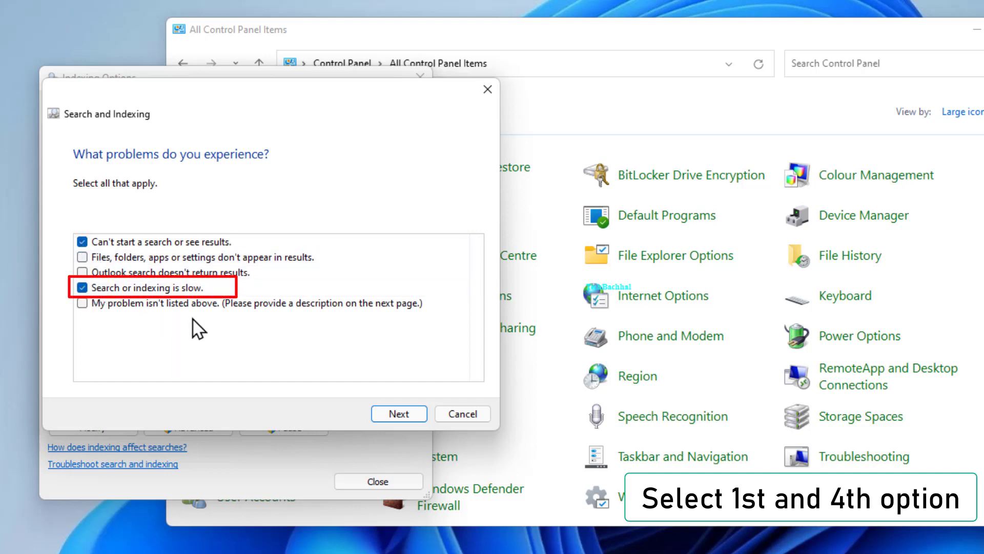
{"action": "left_click", "coordinate": [389, 414]}
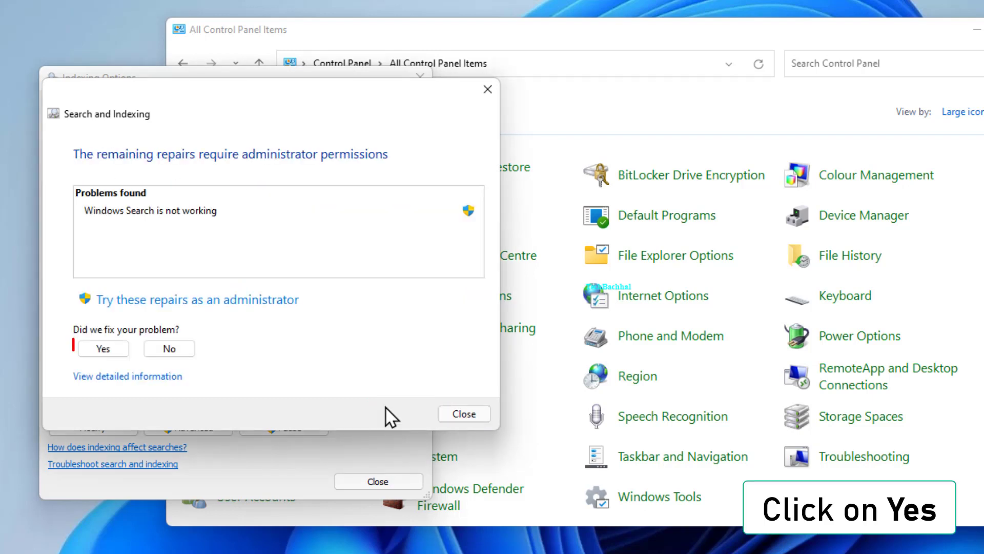
Step: Answer Yes to whether the problem was fixed, and close the troubleshooter, Indexing Options and Control Panel
{"action": "left_click", "coordinate": [112, 352]}
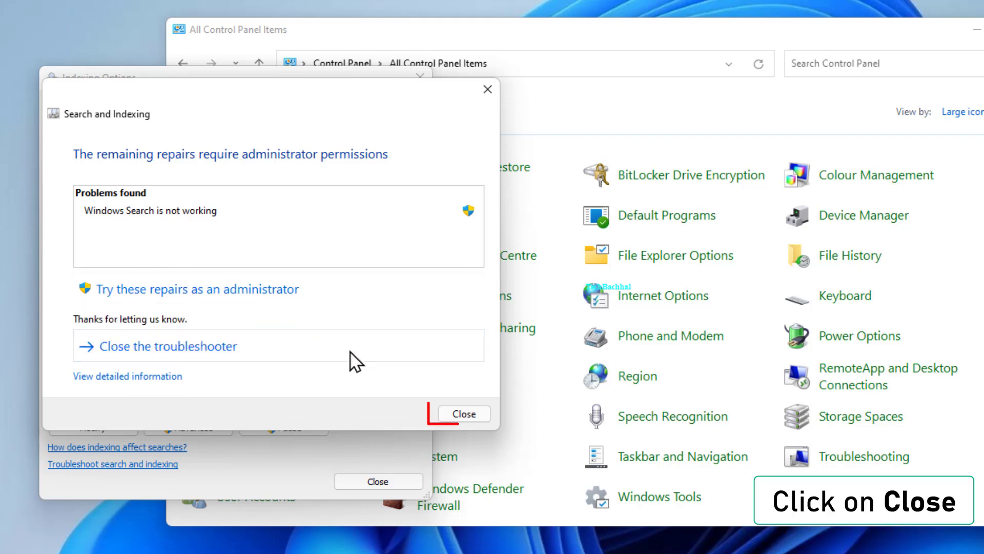
{"action": "left_click", "coordinate": [474, 410]}
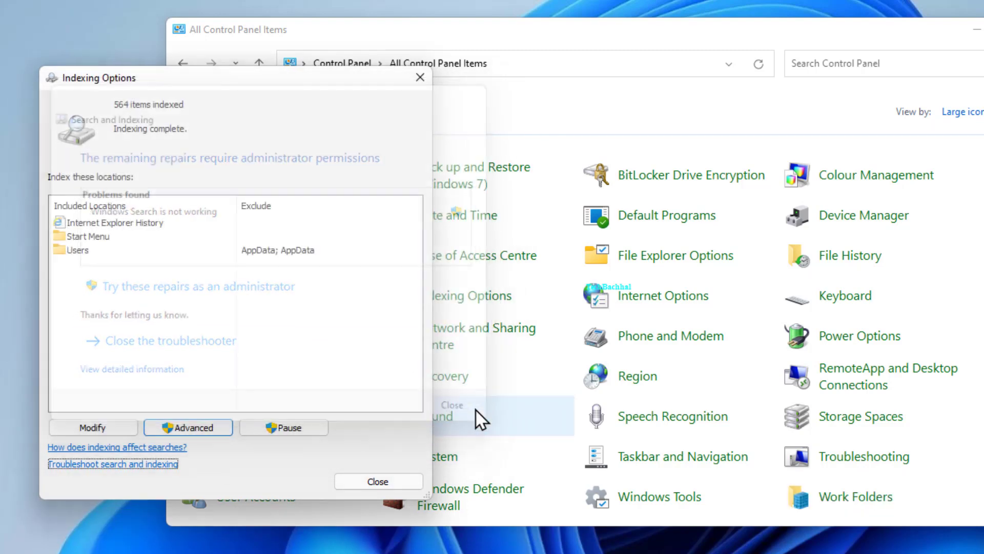
{"action": "left_click", "coordinate": [420, 77]}
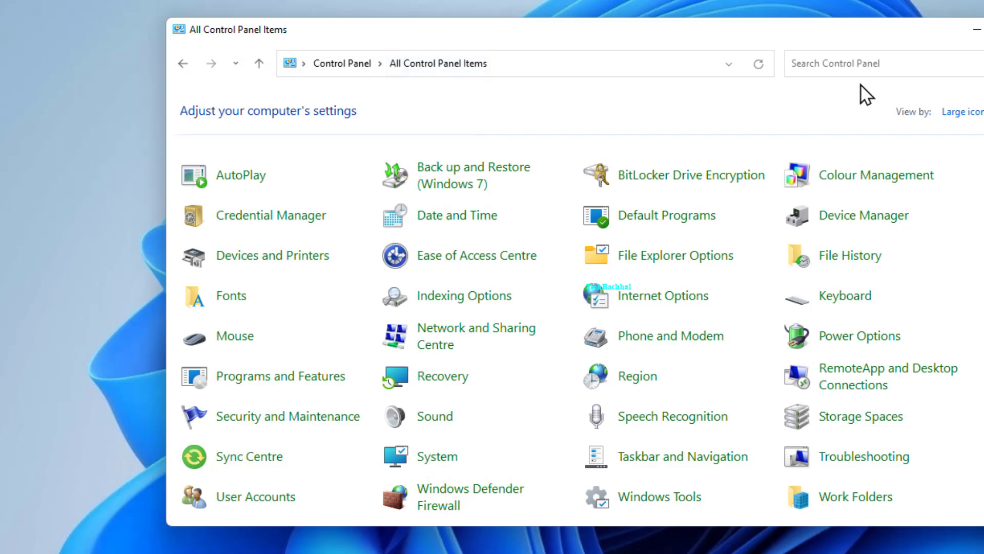
{"action": "left_click", "coordinate": [969, 48]}
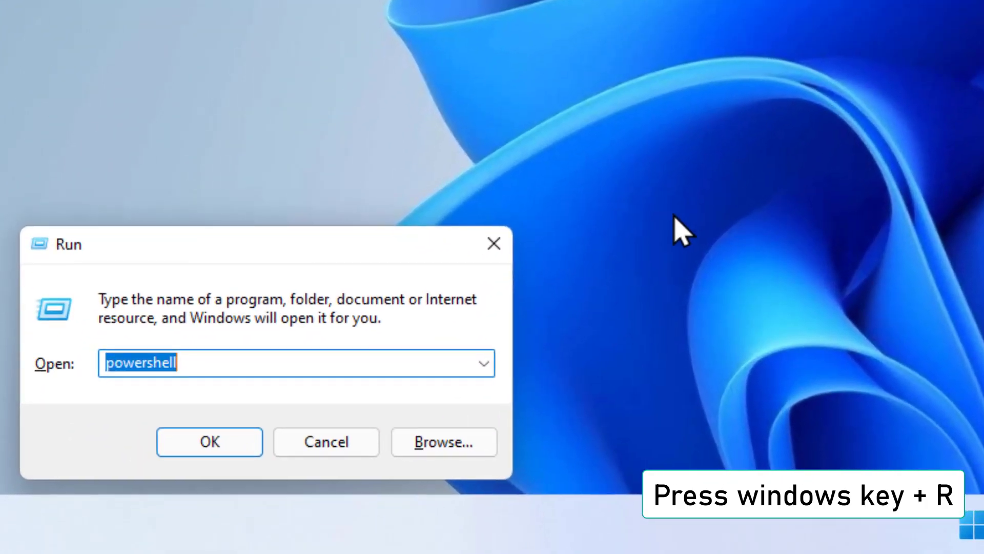
Step: Run c:\windows\system32\ctfmon.exe from the Run dialog
{"action": "type", "text": "c:"}
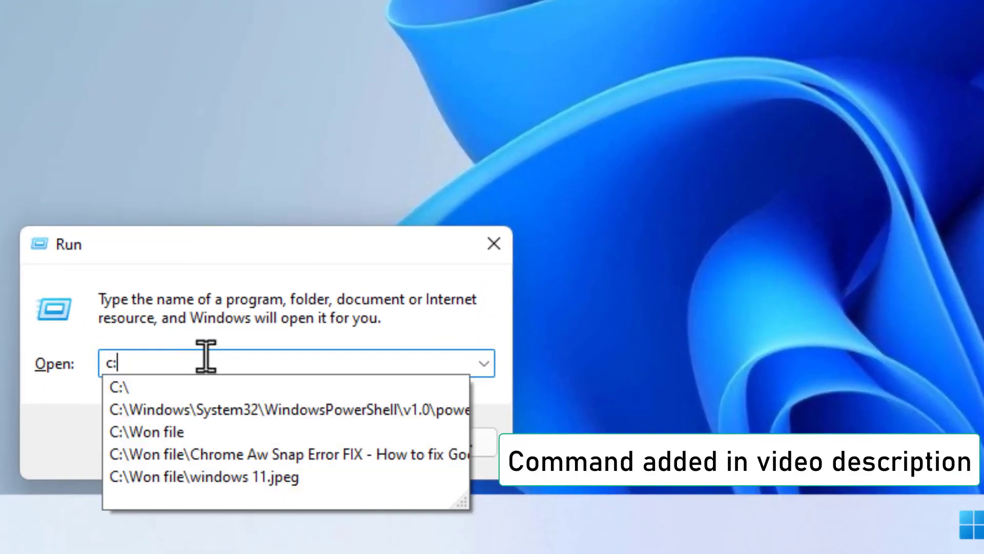
{"action": "type", "text": "\\windows\\system32\\ctfmon.exe"}
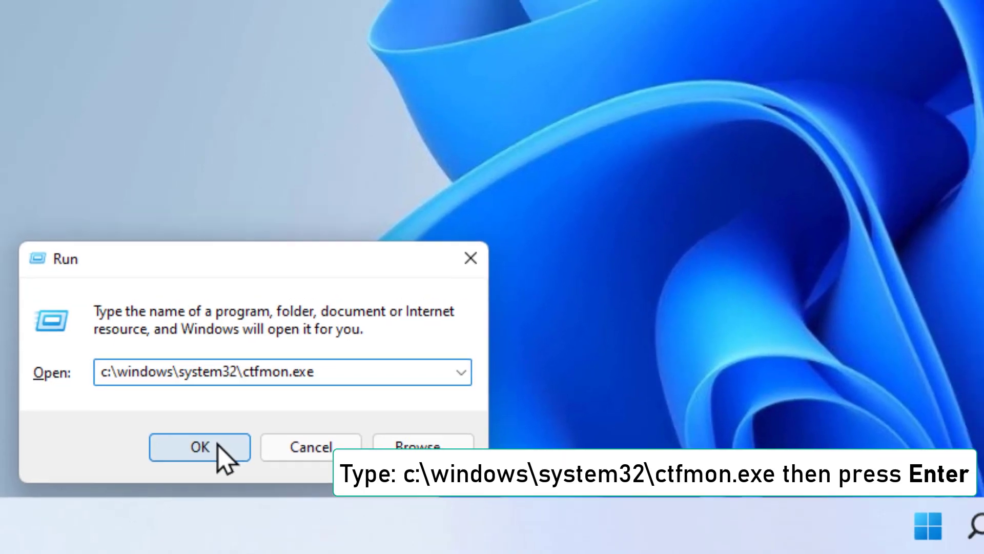
{"action": "left_click", "coordinate": [231, 446]}
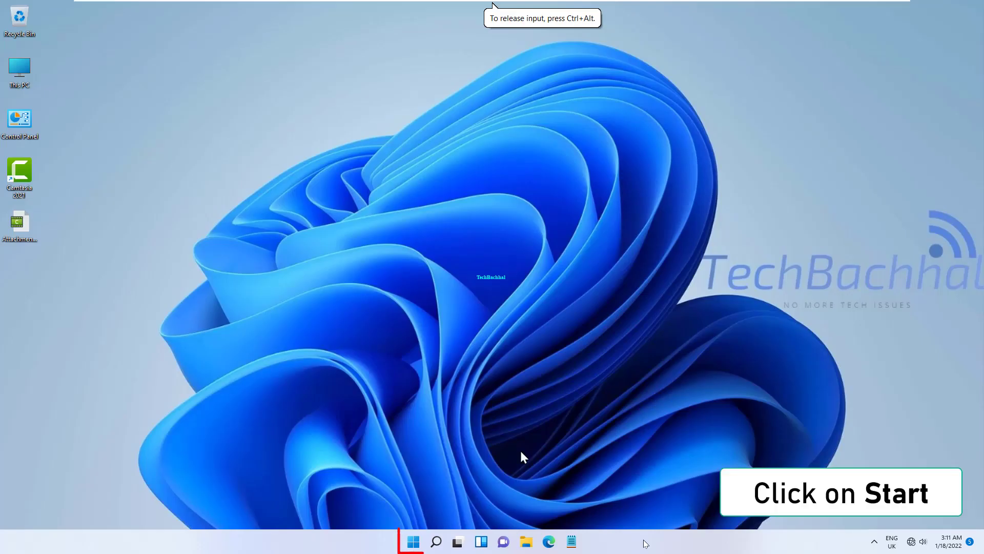
Step: Open the list of uninstallable updates from the Windows Update history in Settings
{"action": "left_click", "coordinate": [414, 539]}
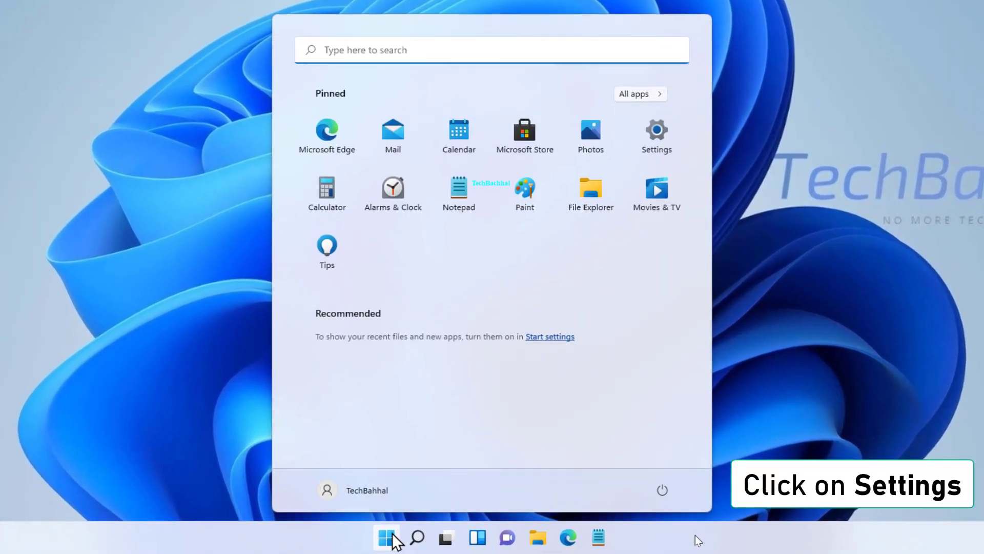
{"action": "left_click", "coordinate": [669, 137]}
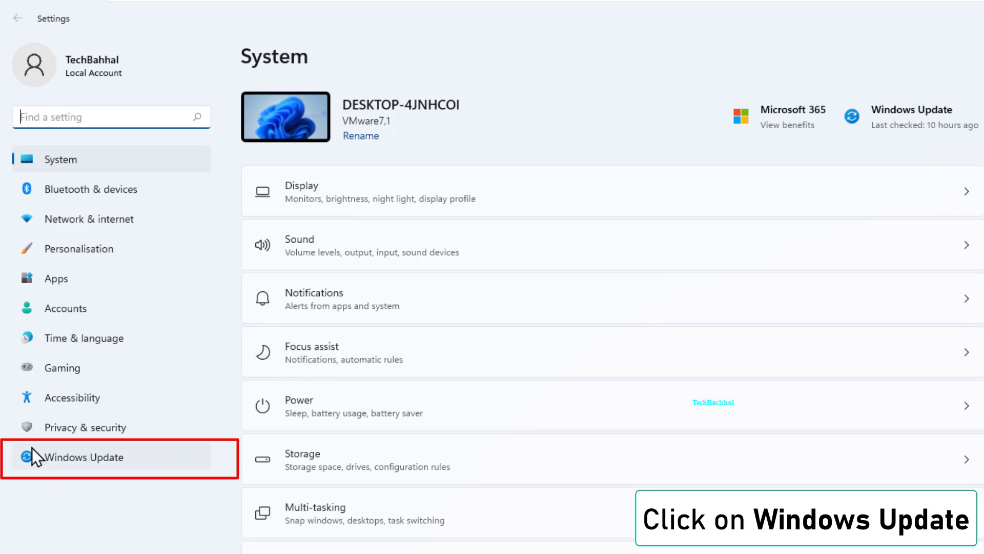
{"action": "left_click", "coordinate": [75, 455]}
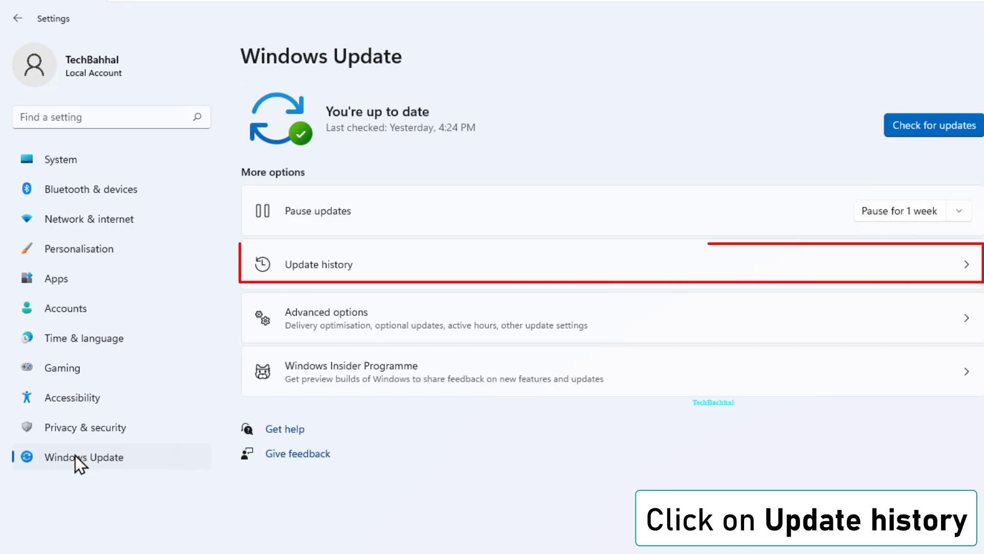
{"action": "left_click", "coordinate": [416, 256]}
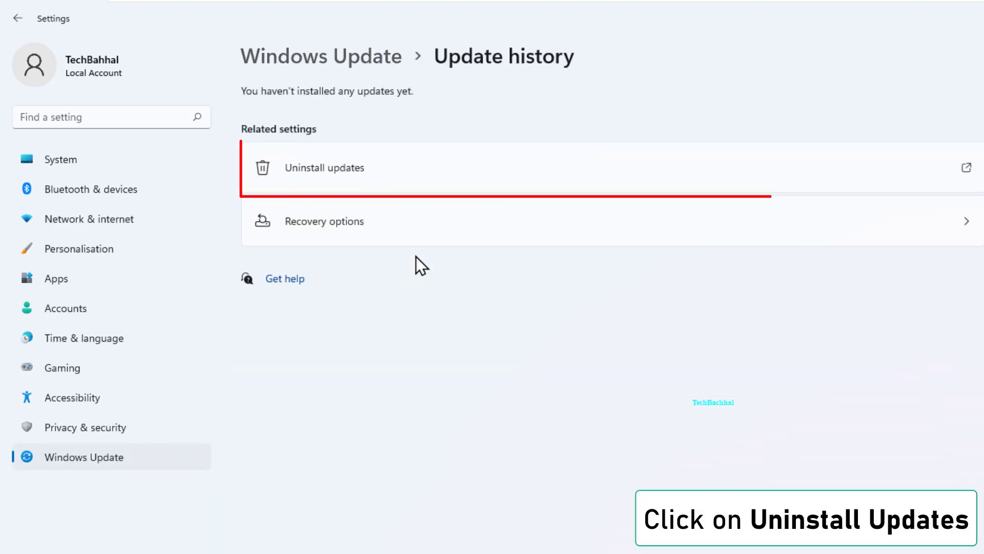
{"action": "left_click", "coordinate": [399, 157]}
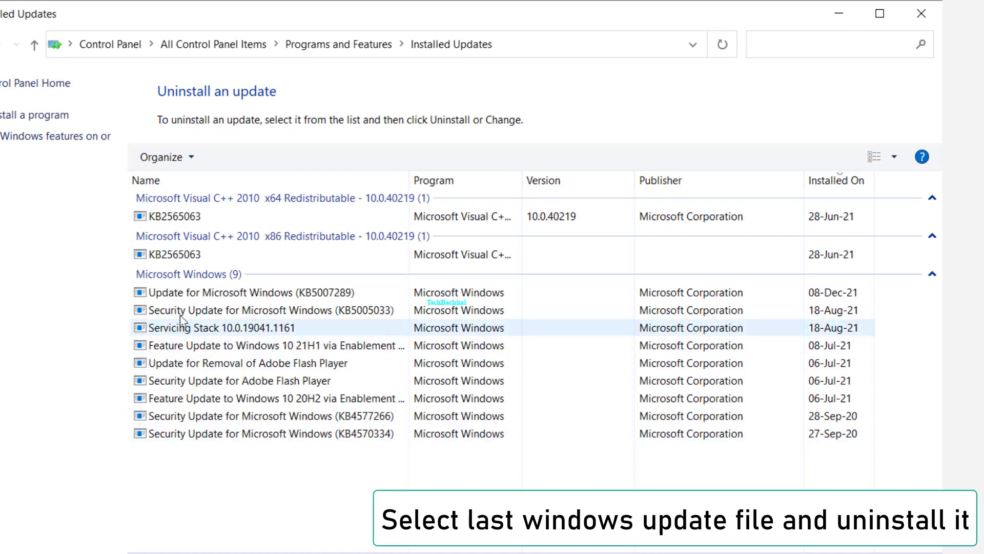
Step: Uninstall the most recent Microsoft Windows update, KB5007289, and confirm its removal
{"action": "left_click", "coordinate": [190, 296]}
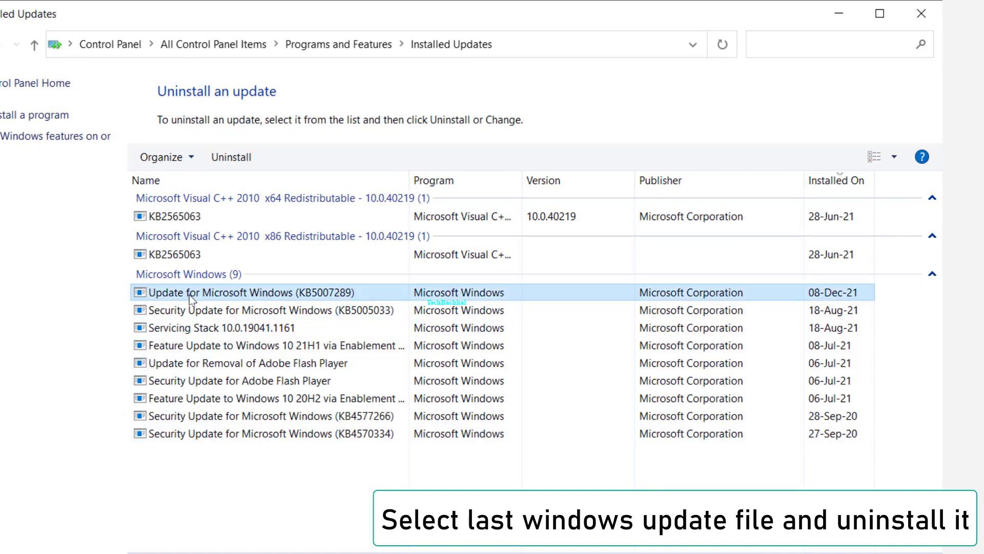
{"action": "left_click", "coordinate": [238, 157]}
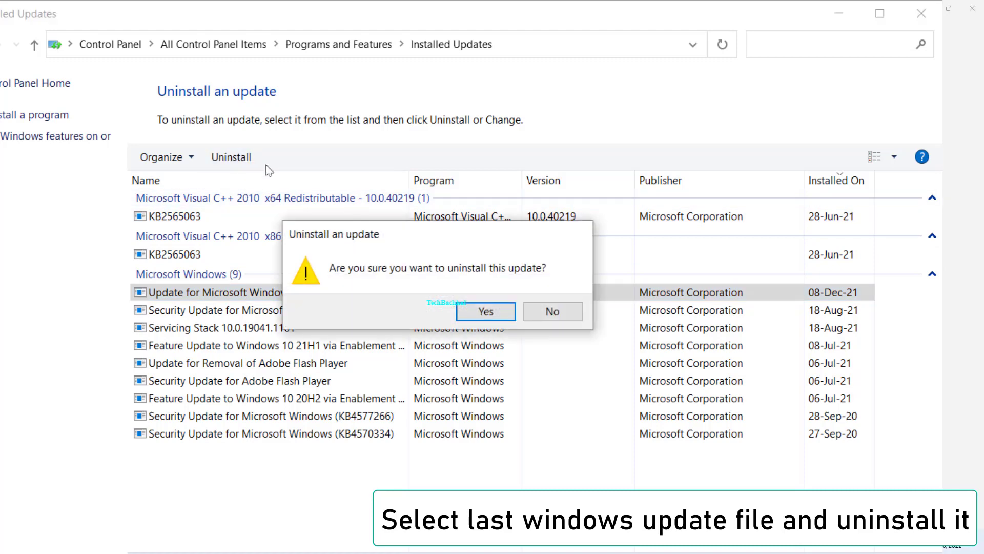
{"action": "left_click", "coordinate": [485, 313]}
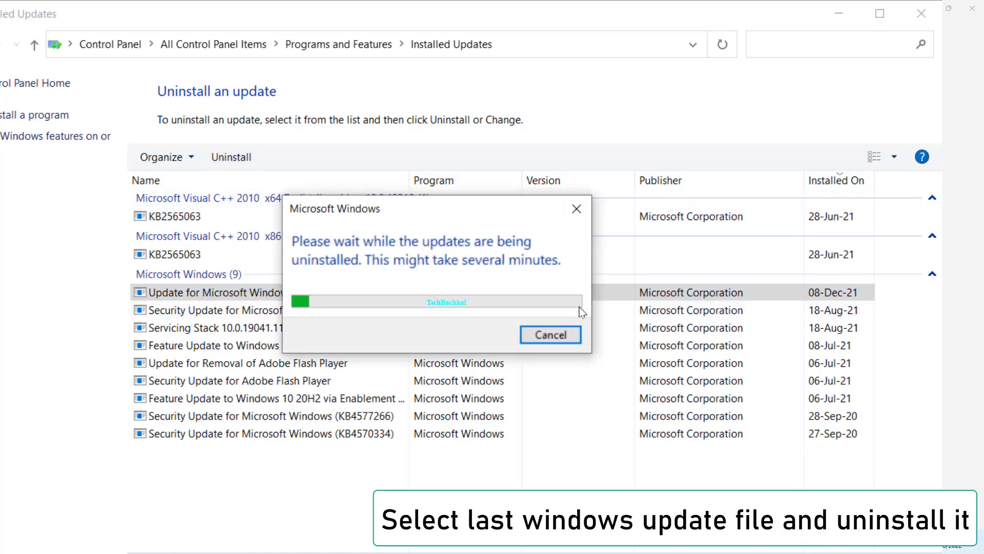